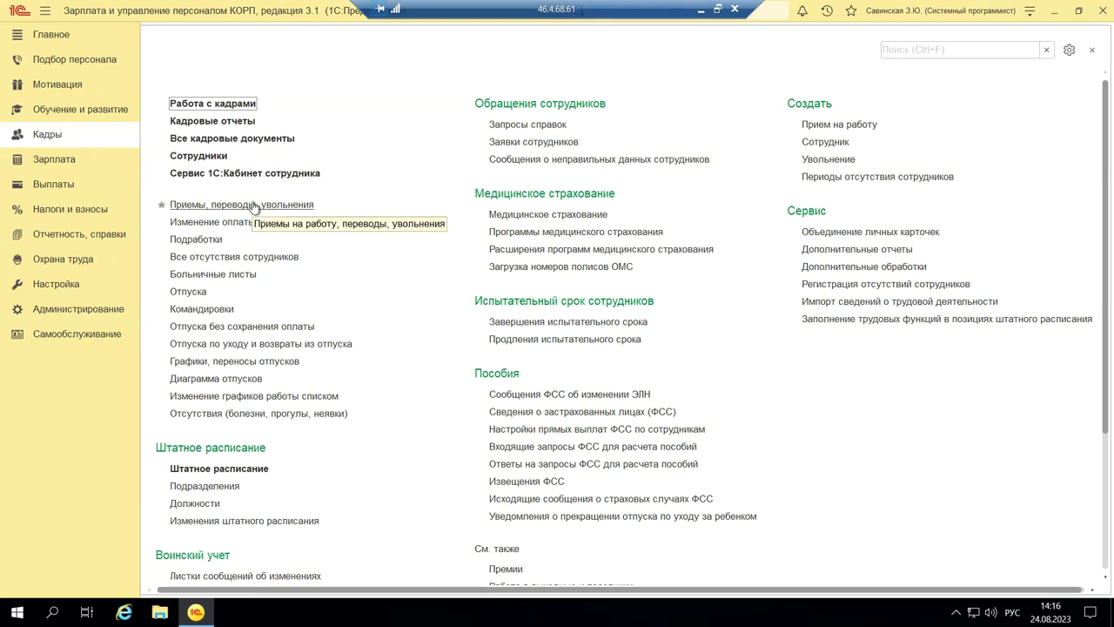
# Step: Open the 04.07.2016 dismissal document from the hires, transfers and dismissals list, allowing the Zoom local recording request
pyautogui.click(253, 203)
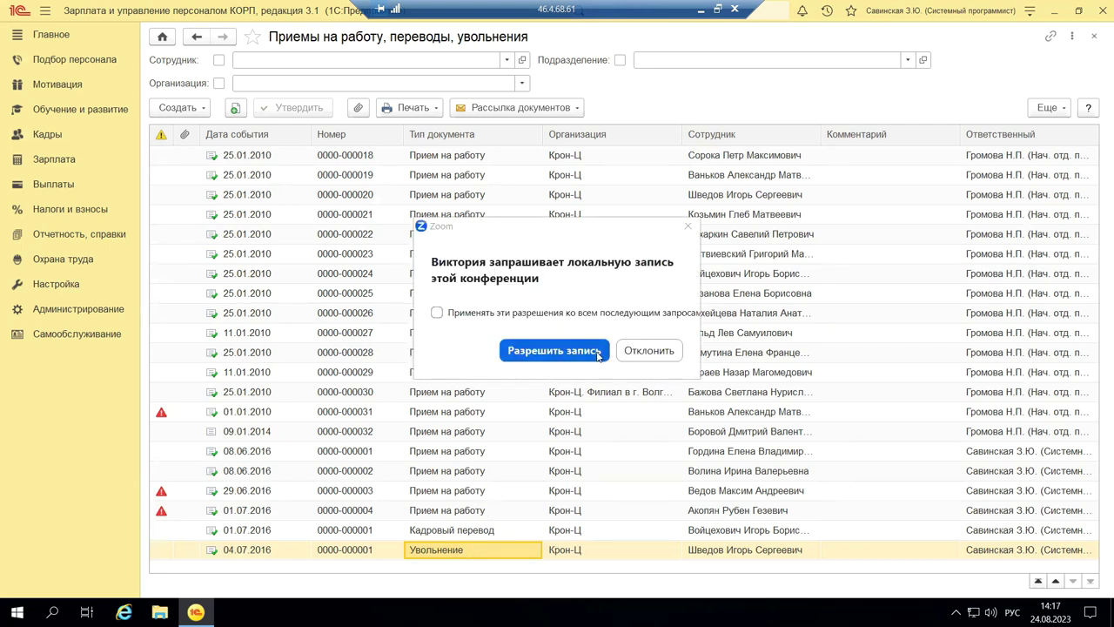
pyautogui.click(598, 354)
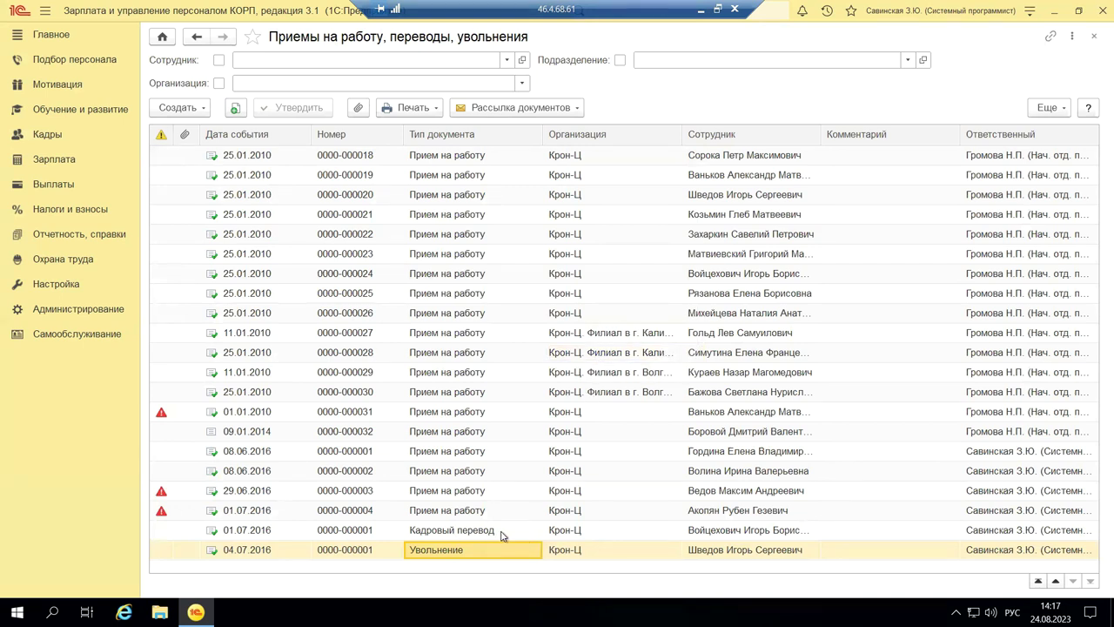
pyautogui.doubleClick(444, 550)
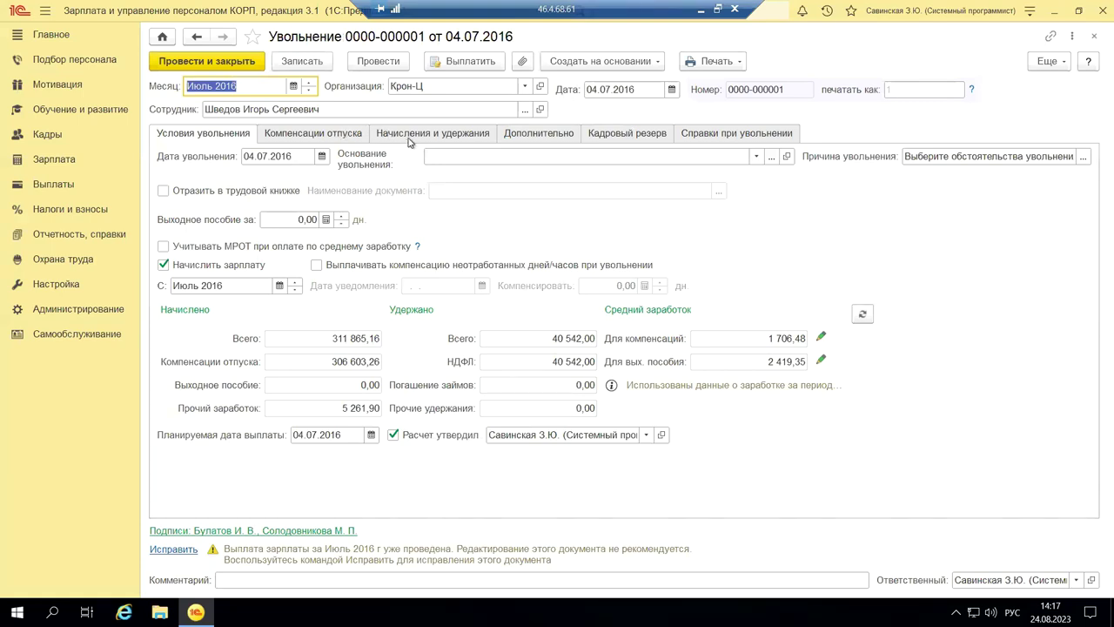
# Step: Choose "п. 1 ч. 1 ст. 77, Соглашение сторон" as the dismissal ground in the existing document
pyautogui.click(754, 158)
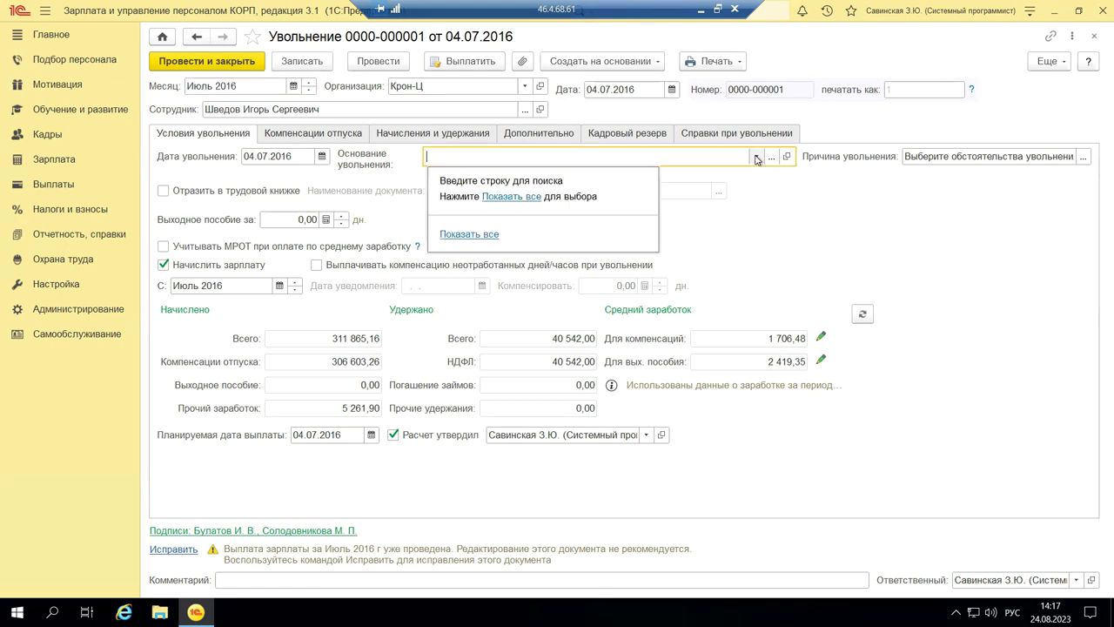
pyautogui.click(494, 198)
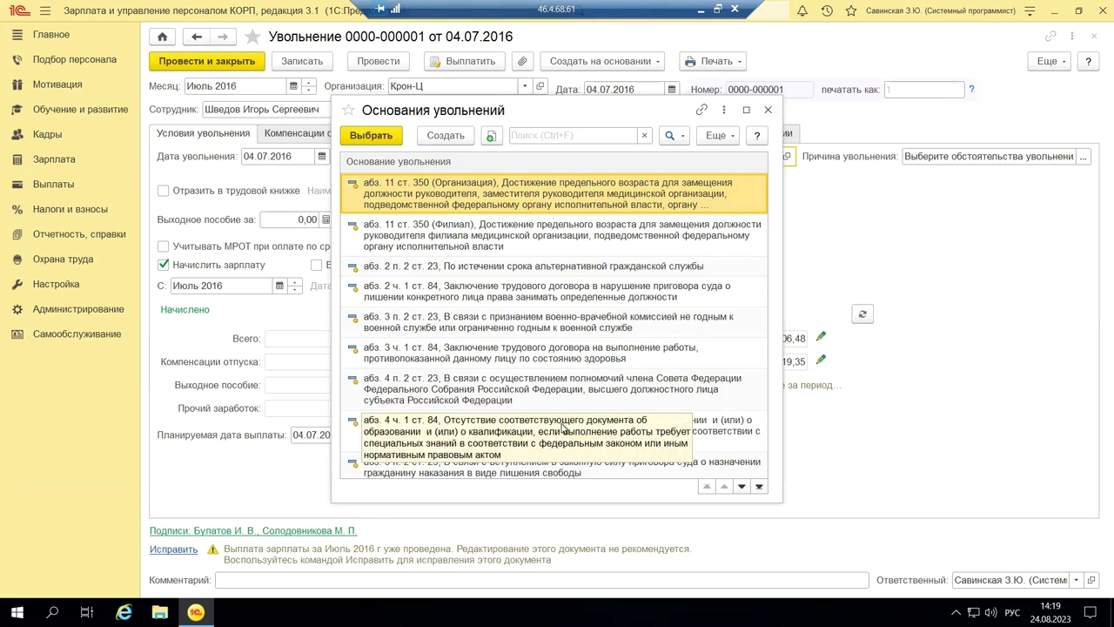
pyautogui.scroll(-10, 601, 380)
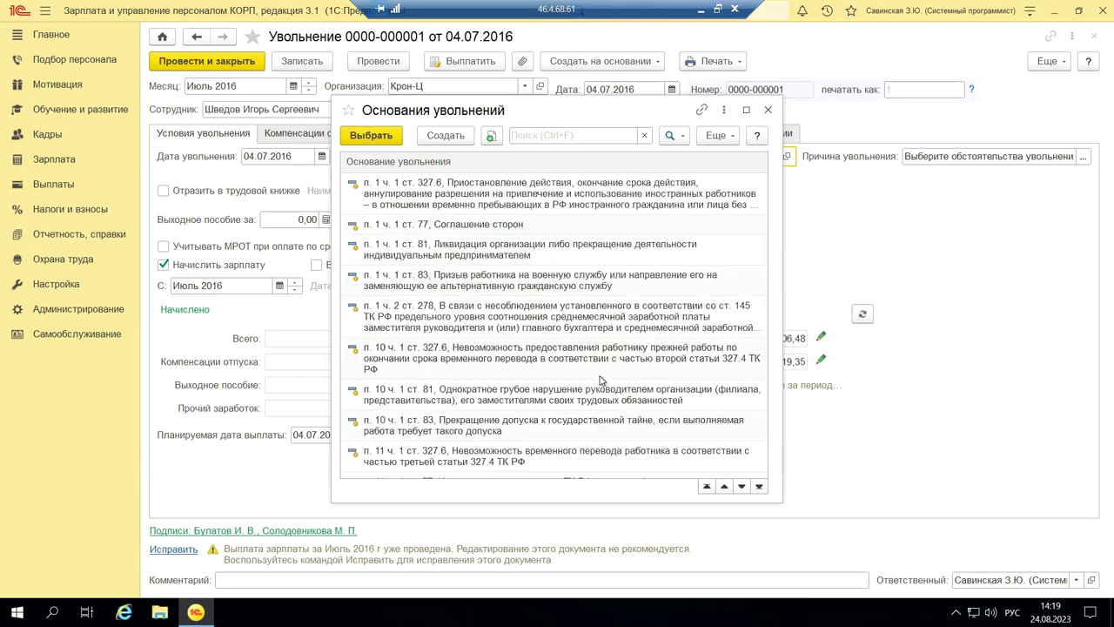
pyautogui.click(433, 227)
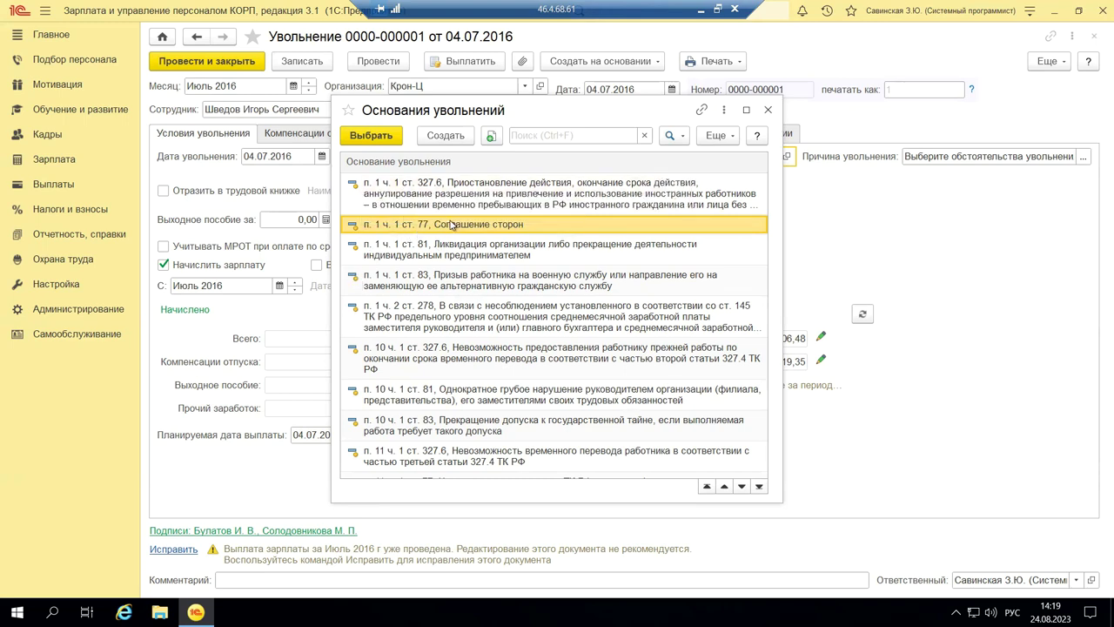
pyautogui.click(372, 135)
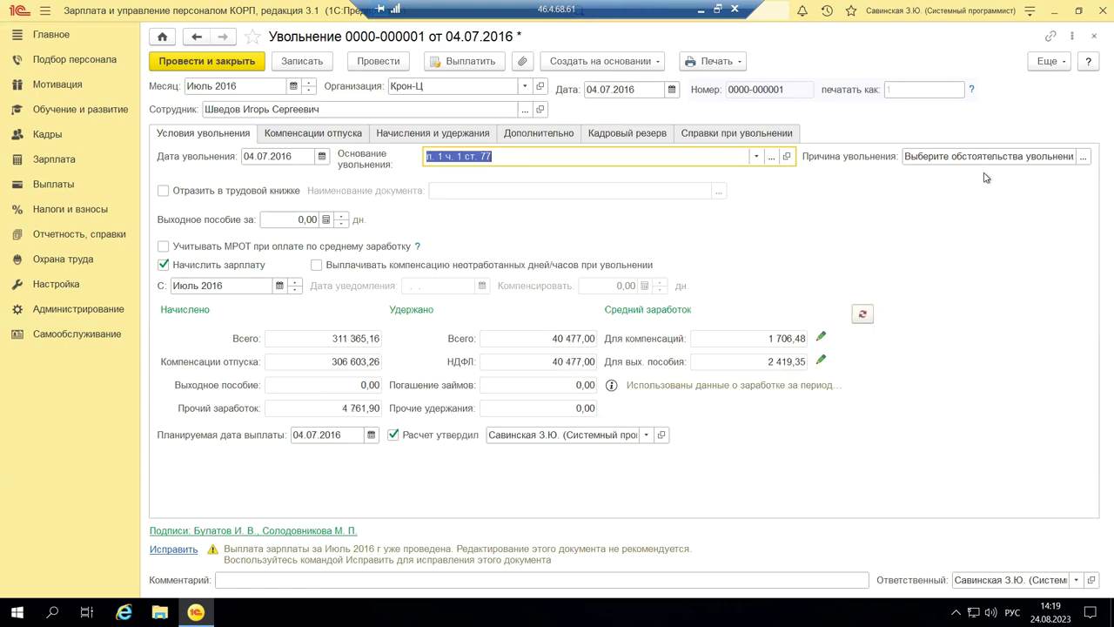
# Step: Review the dismissal reasons available for the HR opinion, and close the dismissal document without saving its changes
pyautogui.click(1083, 157)
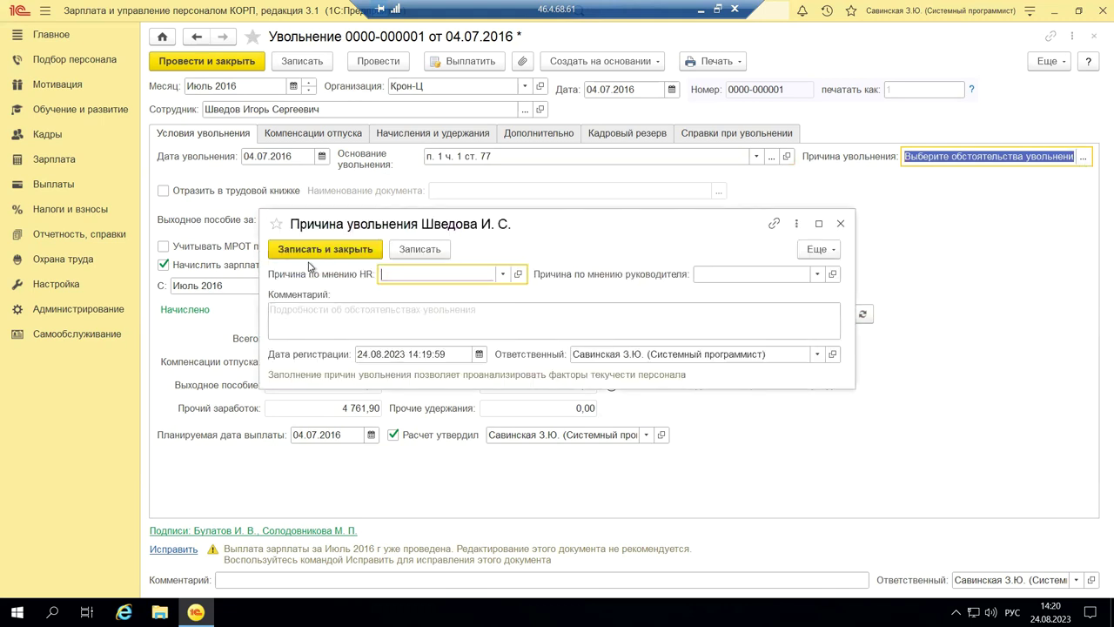
pyautogui.click(503, 274)
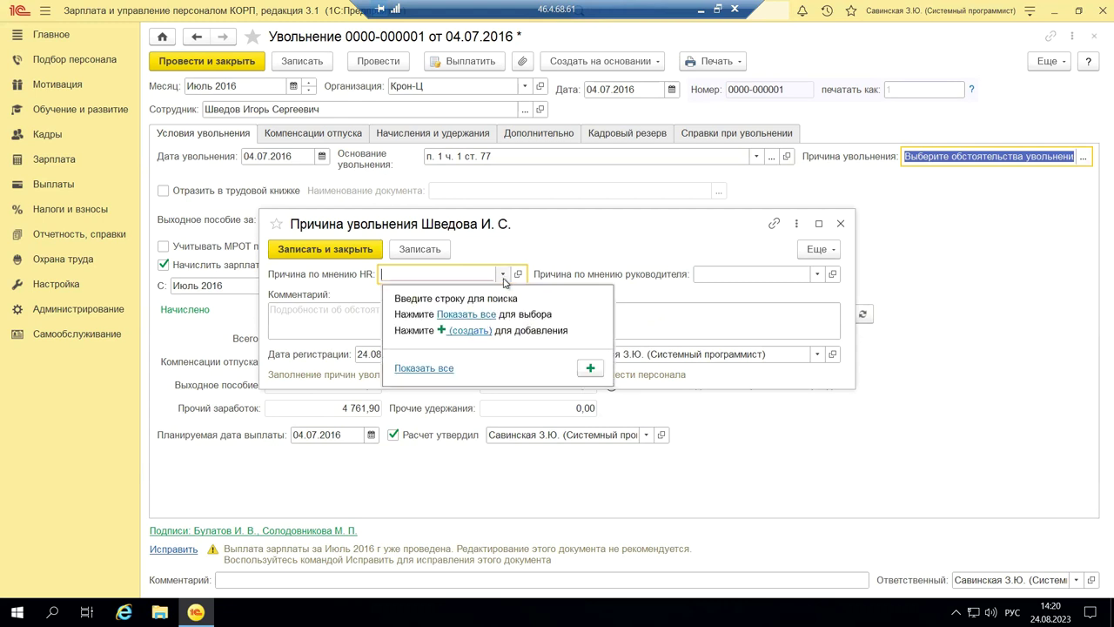
pyautogui.click(484, 317)
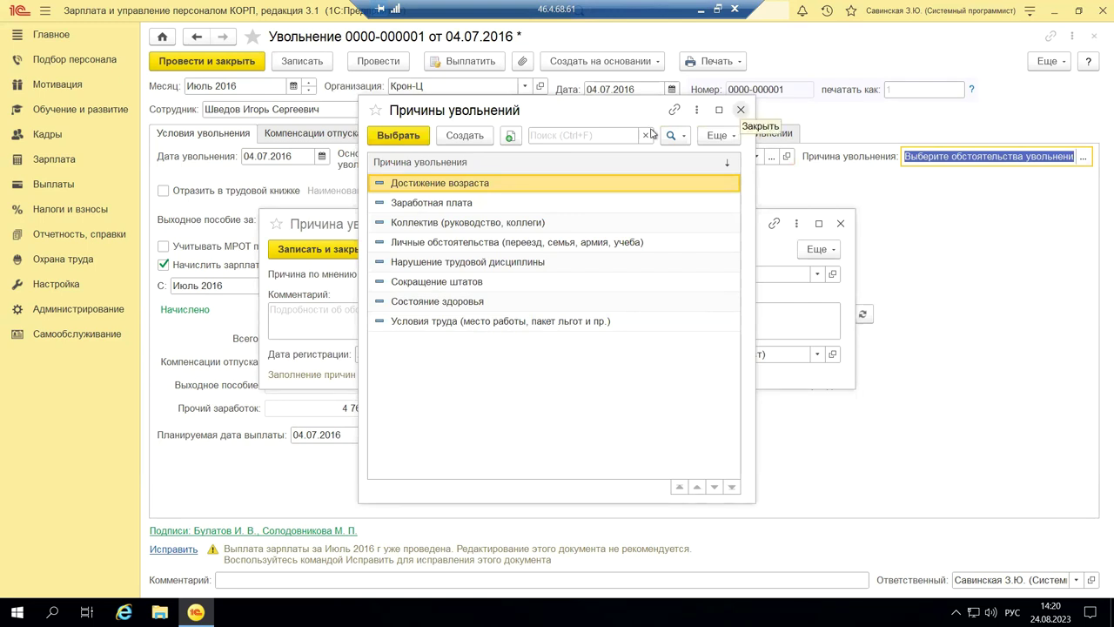
pyautogui.click(741, 109)
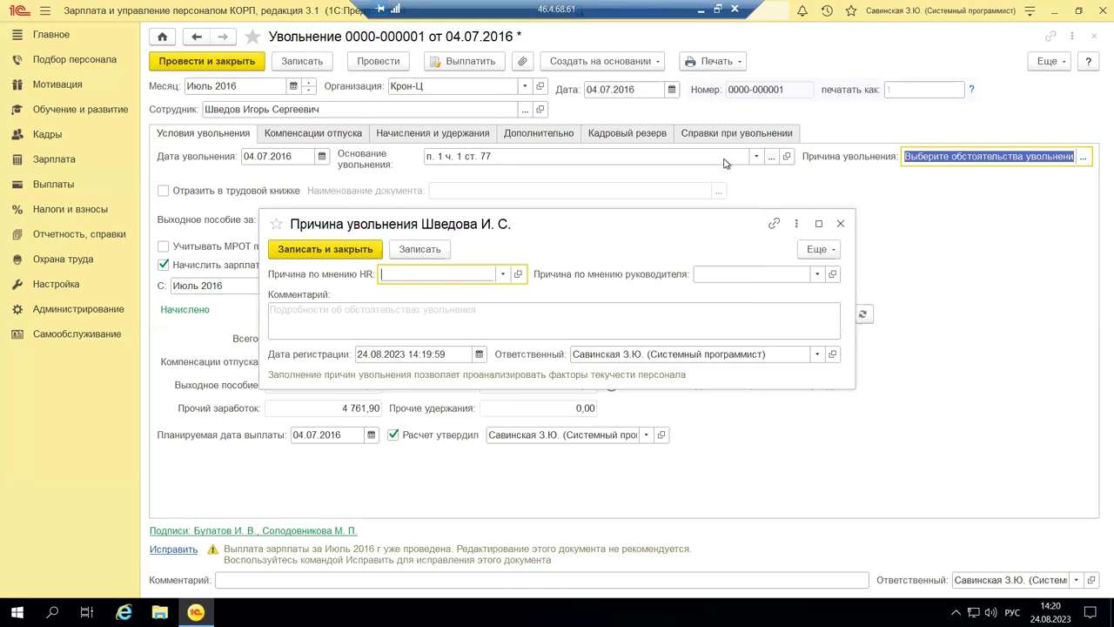
pyautogui.click(841, 224)
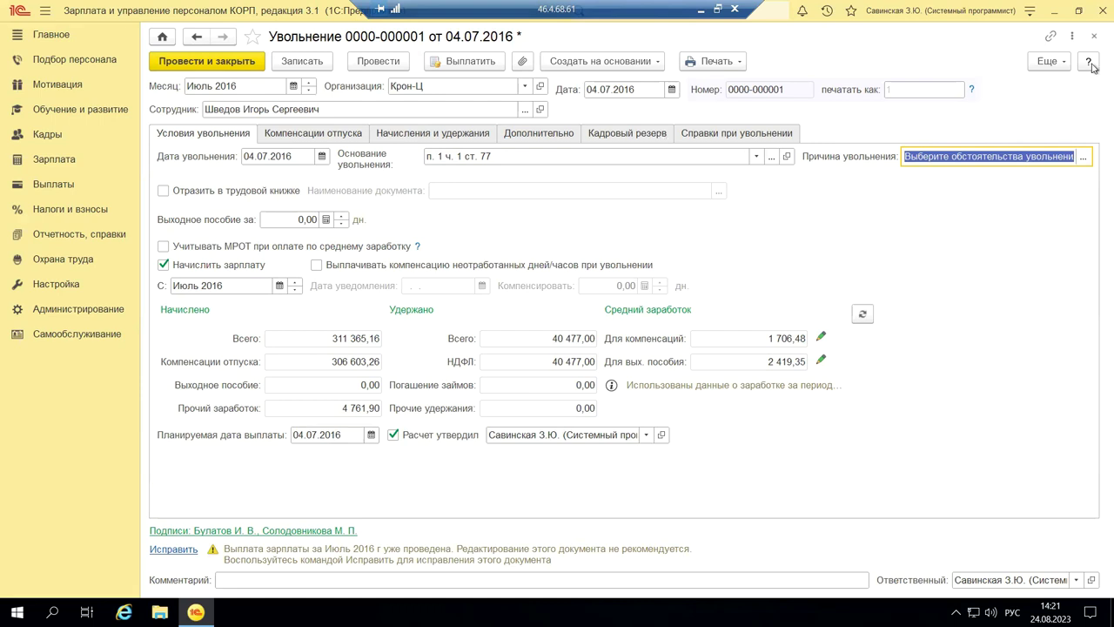
pyautogui.click(1094, 36)
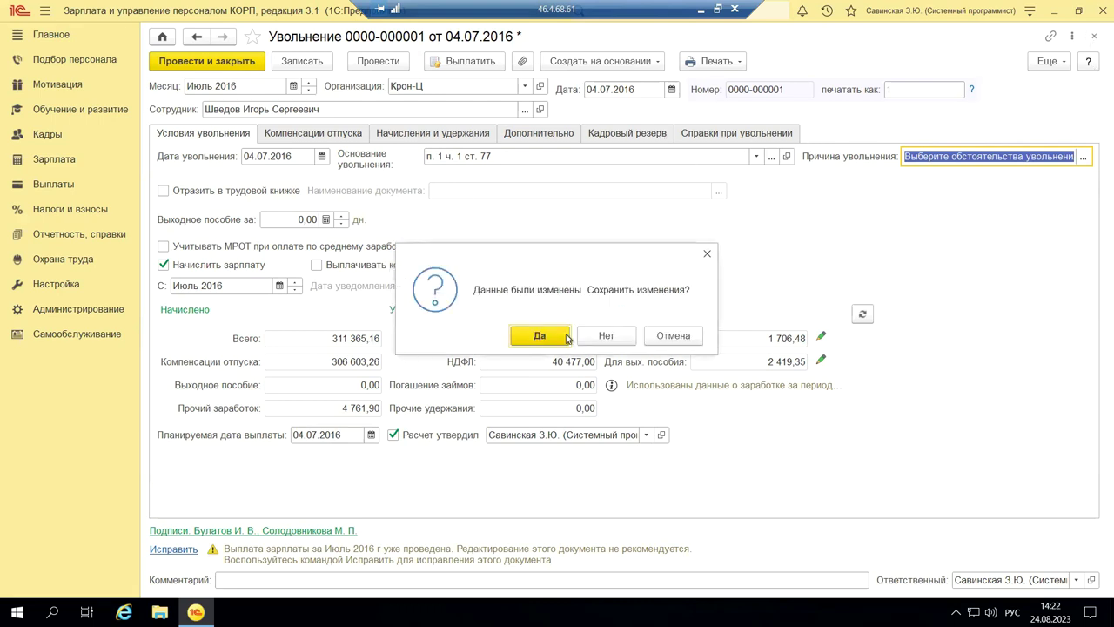
pyautogui.click(595, 337)
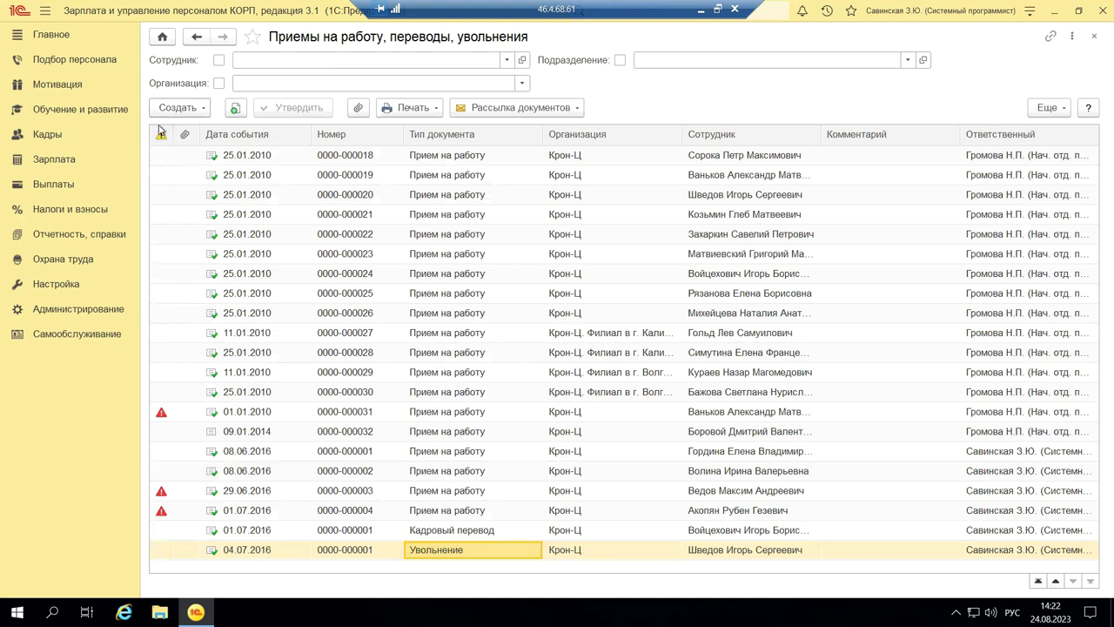
# Step: Create a new Увольнение document for the organization "Крон-Ц. Филиал в г. Волгоград" and show the hint for the printed number
pyautogui.click(178, 107)
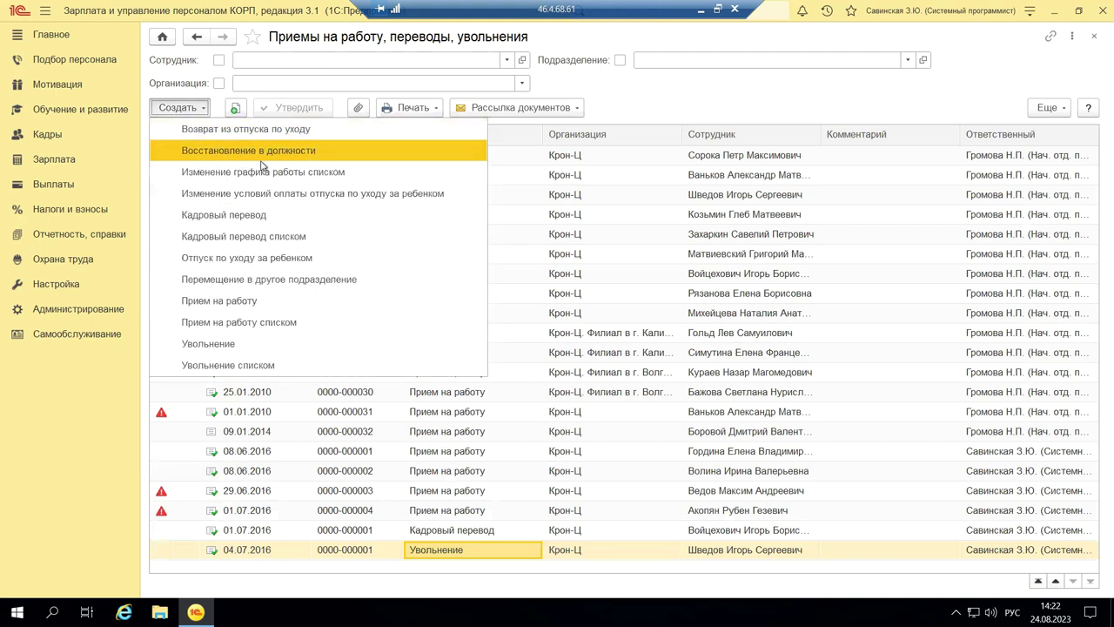
pyautogui.click(251, 345)
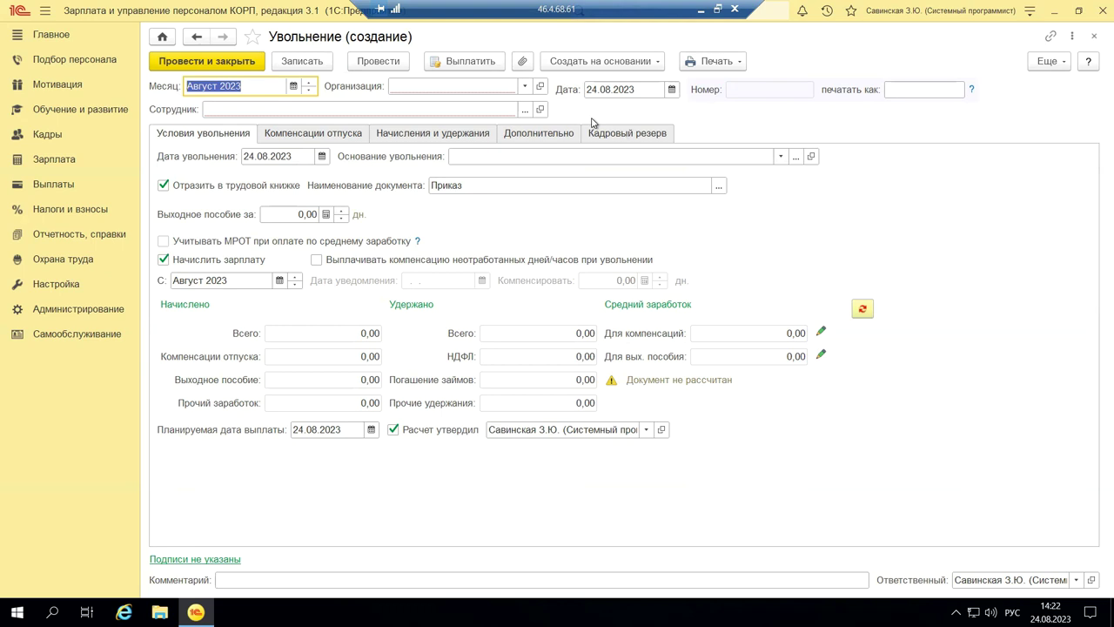
pyautogui.press('Tab')
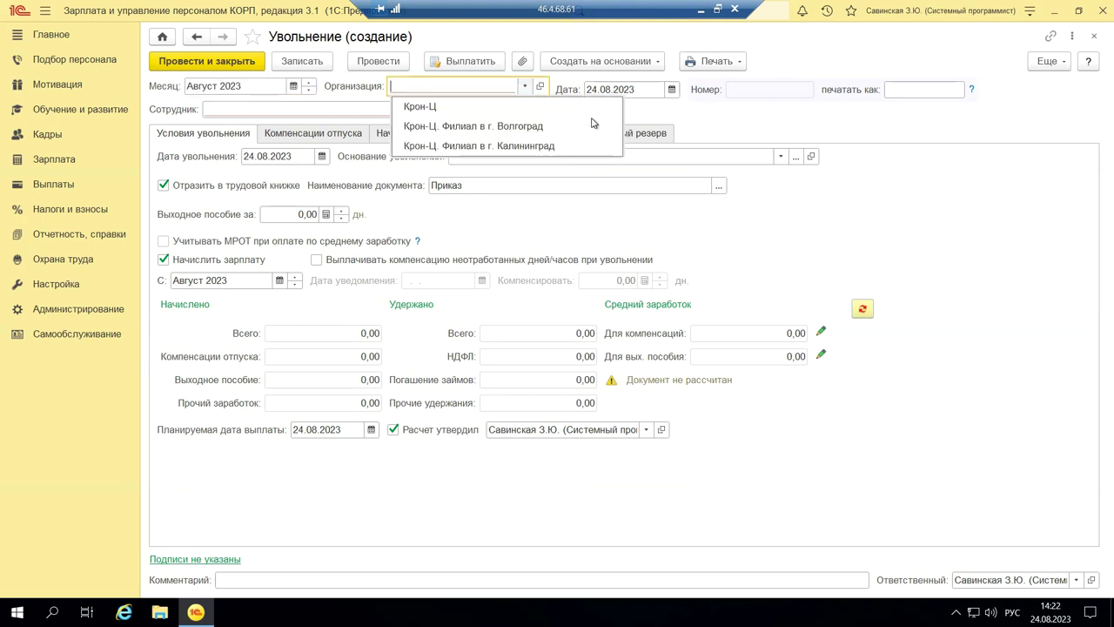
pyautogui.press('Escape')
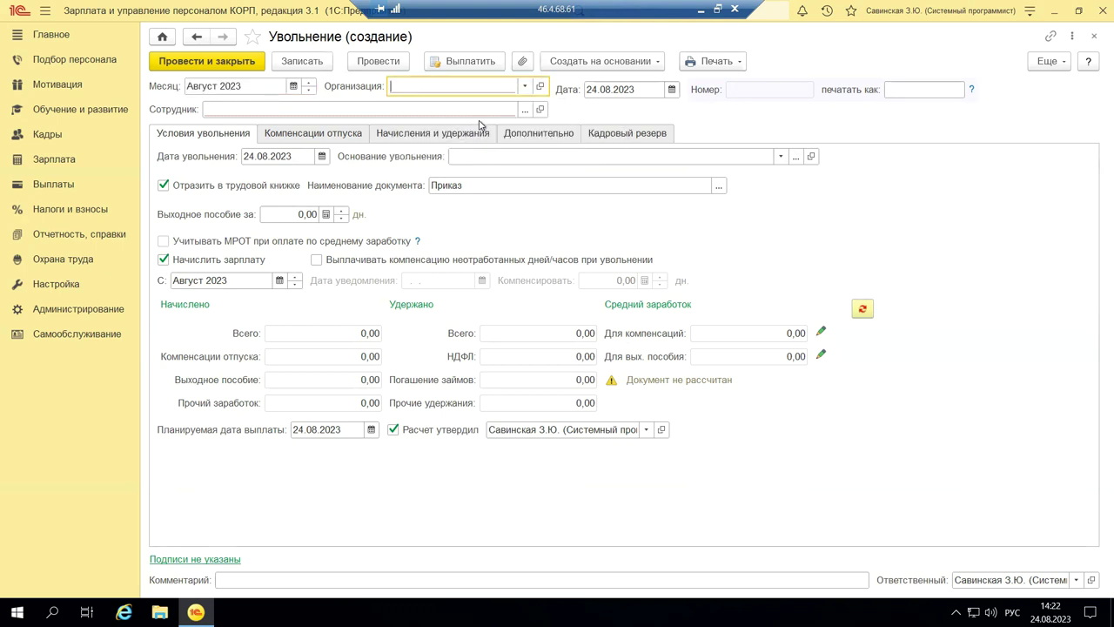
pyautogui.press('Down')
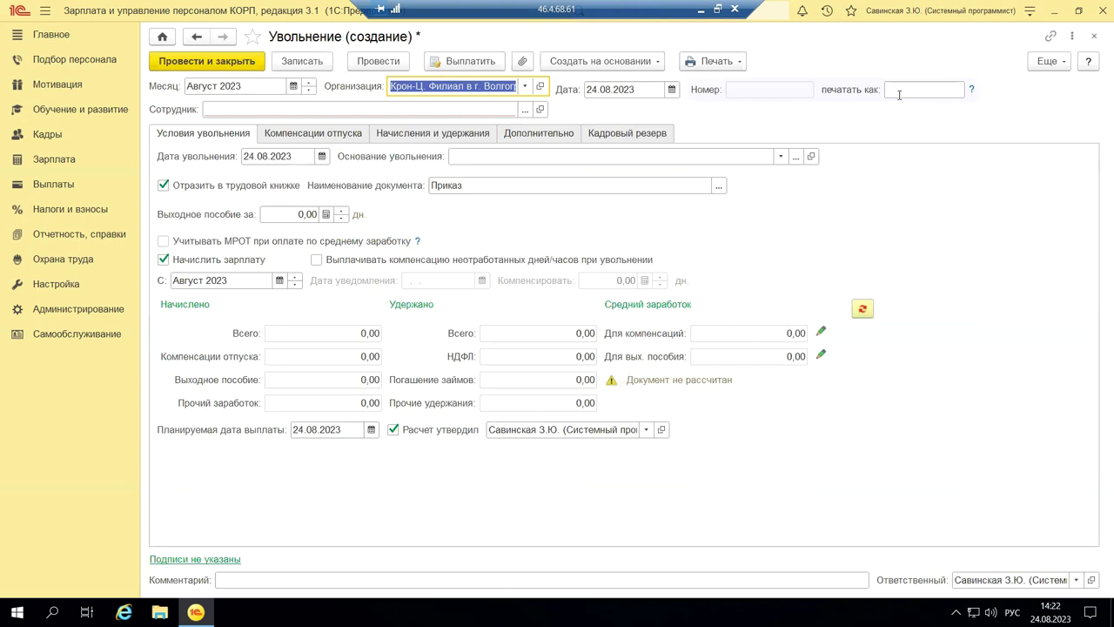
pyautogui.click(971, 90)
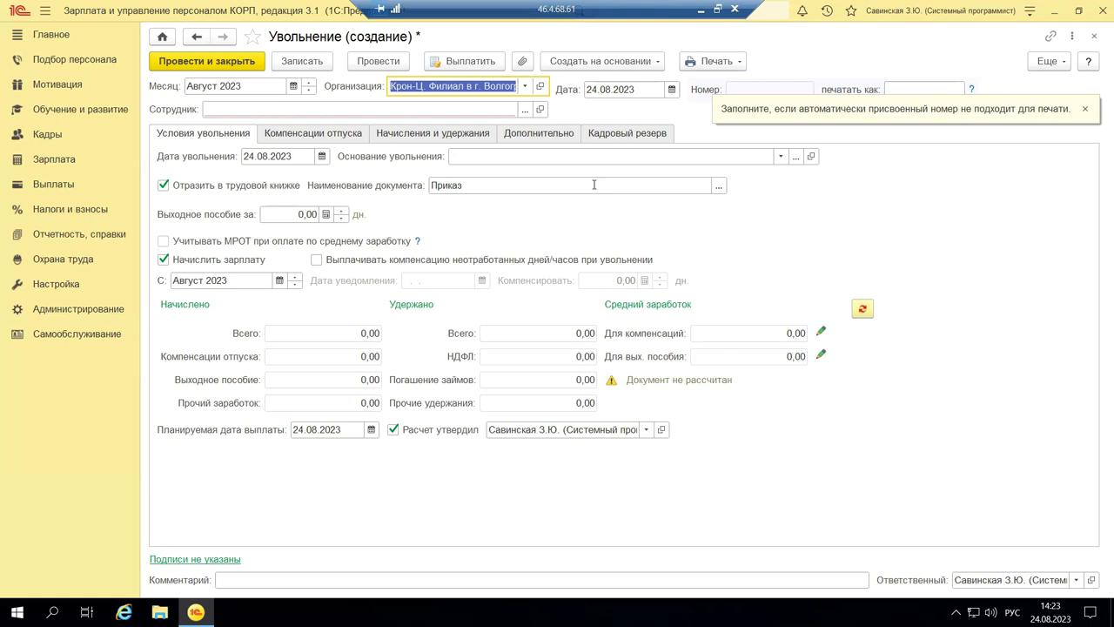
# Step: Set the dismissal ground to "п. 1 ч. 1 ст. 77" and check its entry in the full list of grounds
pyautogui.click(781, 159)
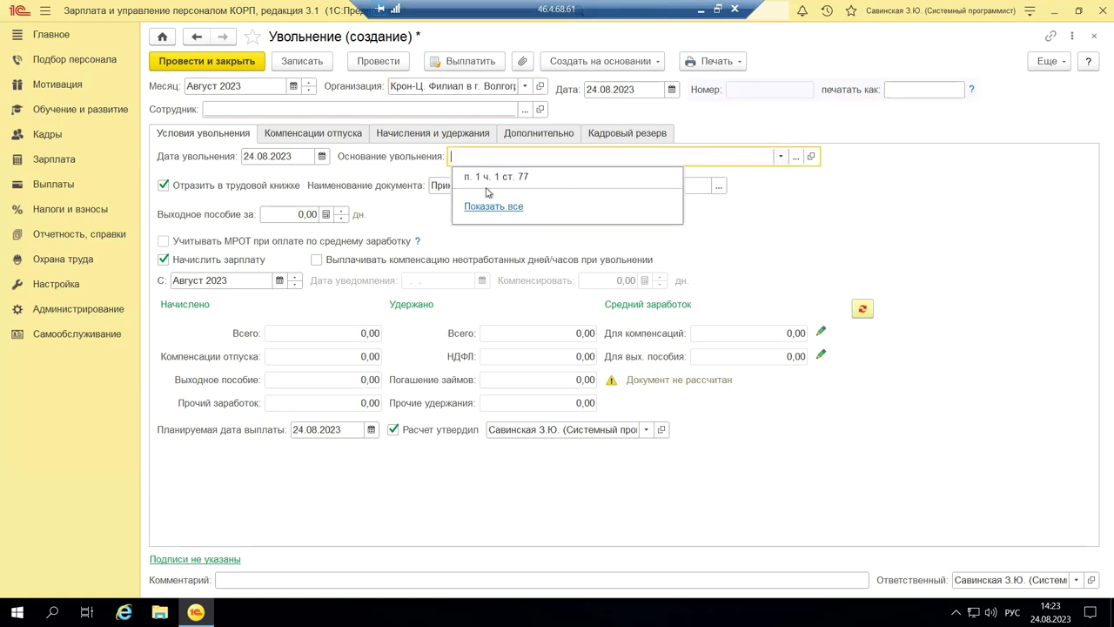
pyautogui.click(466, 178)
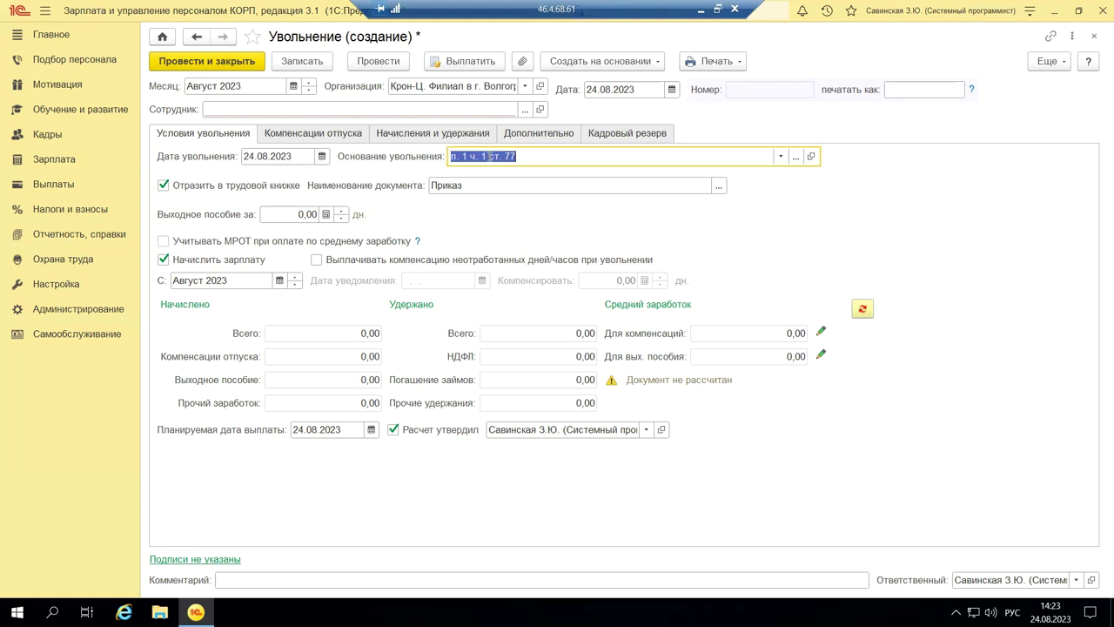
pyautogui.click(783, 156)
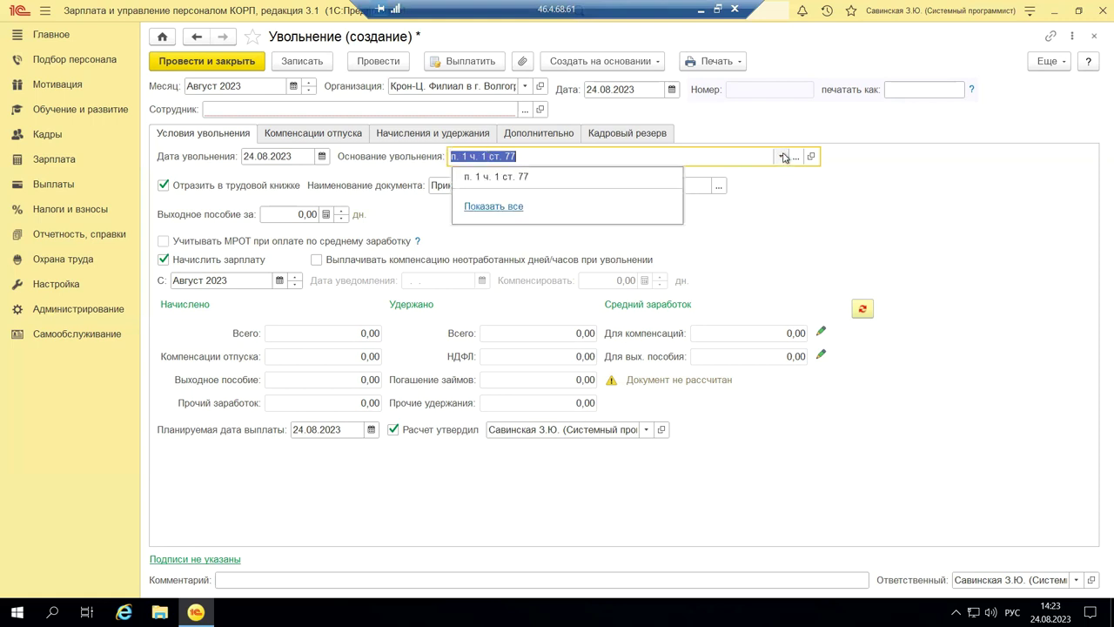
pyautogui.click(491, 206)
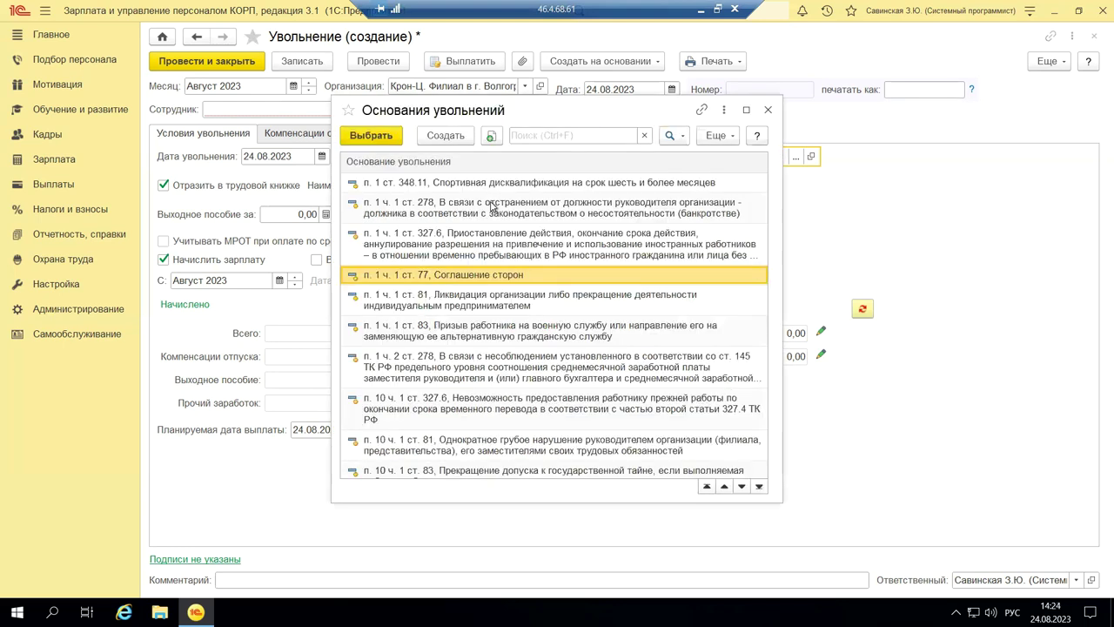
pyautogui.click(769, 112)
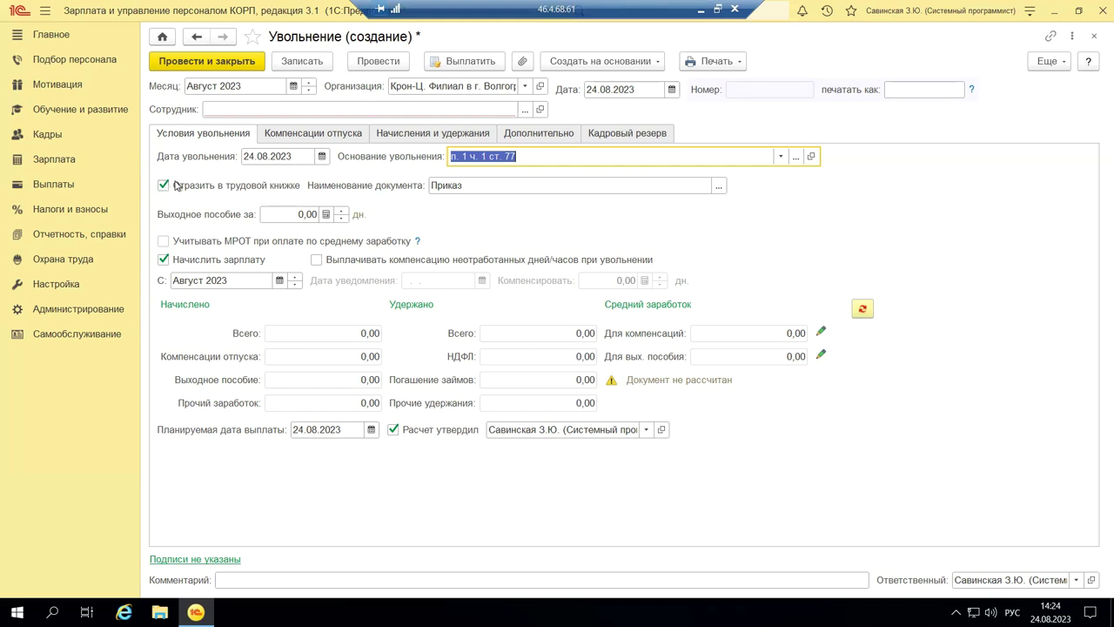
# Step: Look at the list of document names for the work record entry, and go to the severance pay days
pyautogui.click(721, 187)
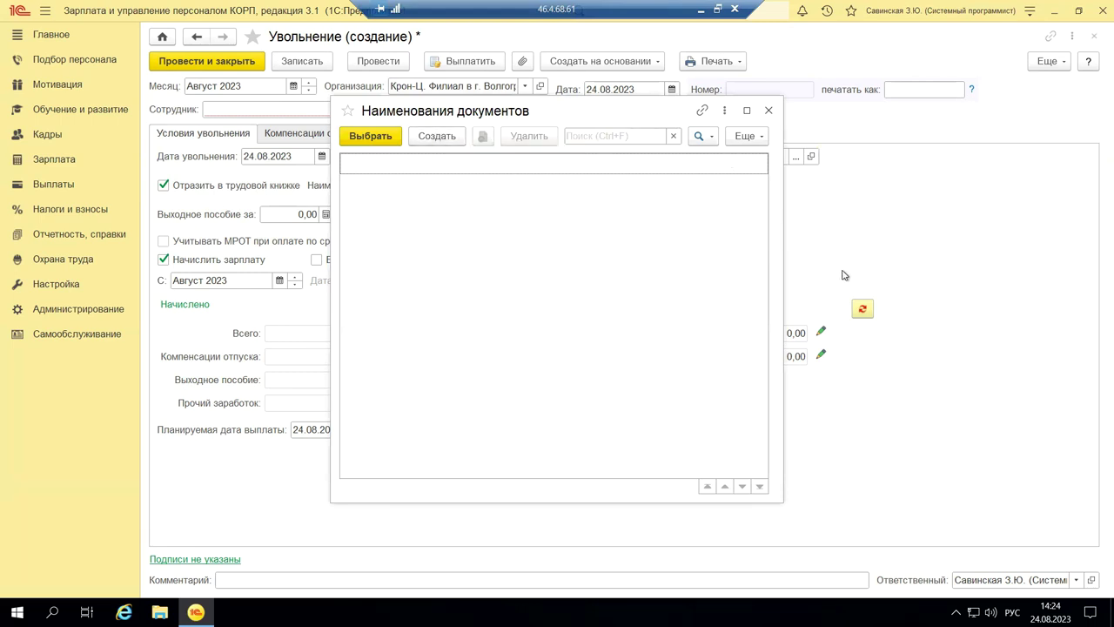
pyautogui.click(768, 110)
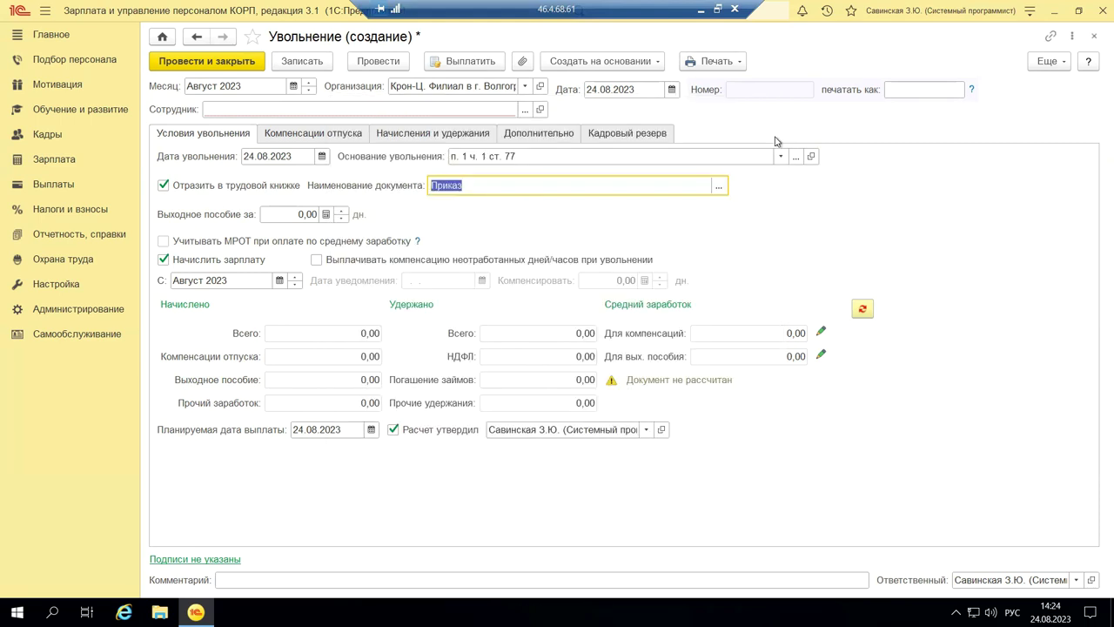
pyautogui.click(719, 186)
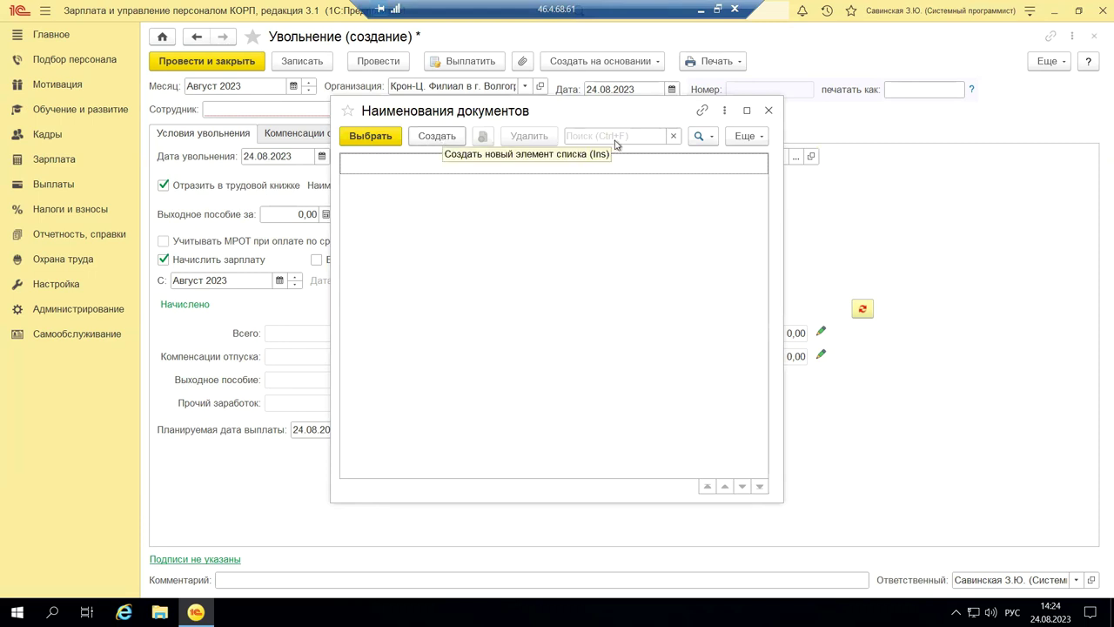
pyautogui.click(769, 110)
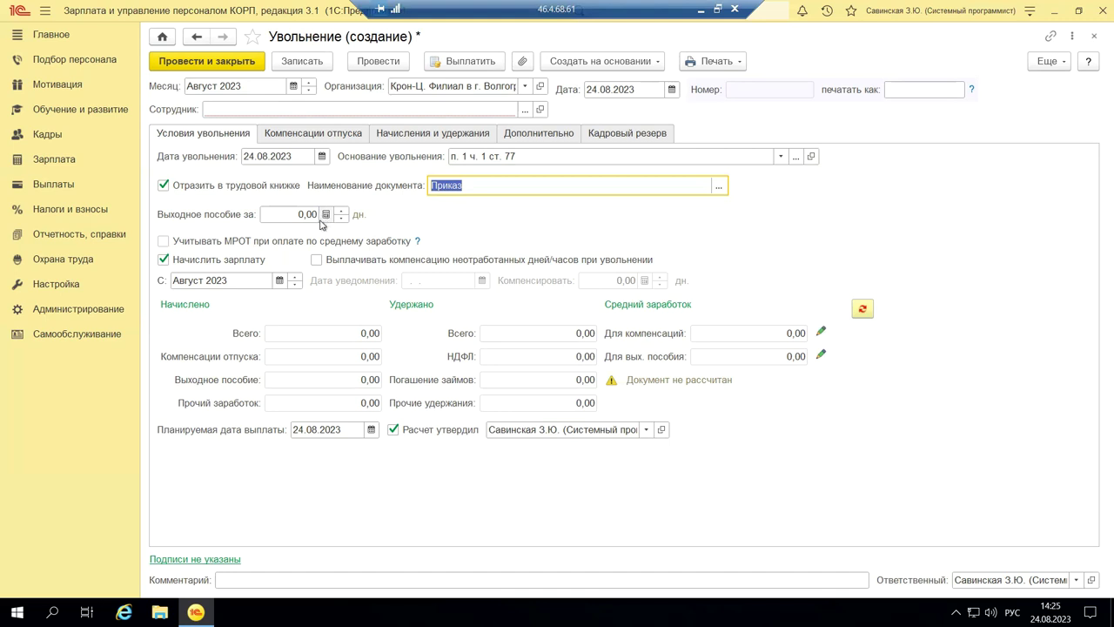
pyautogui.click(289, 212)
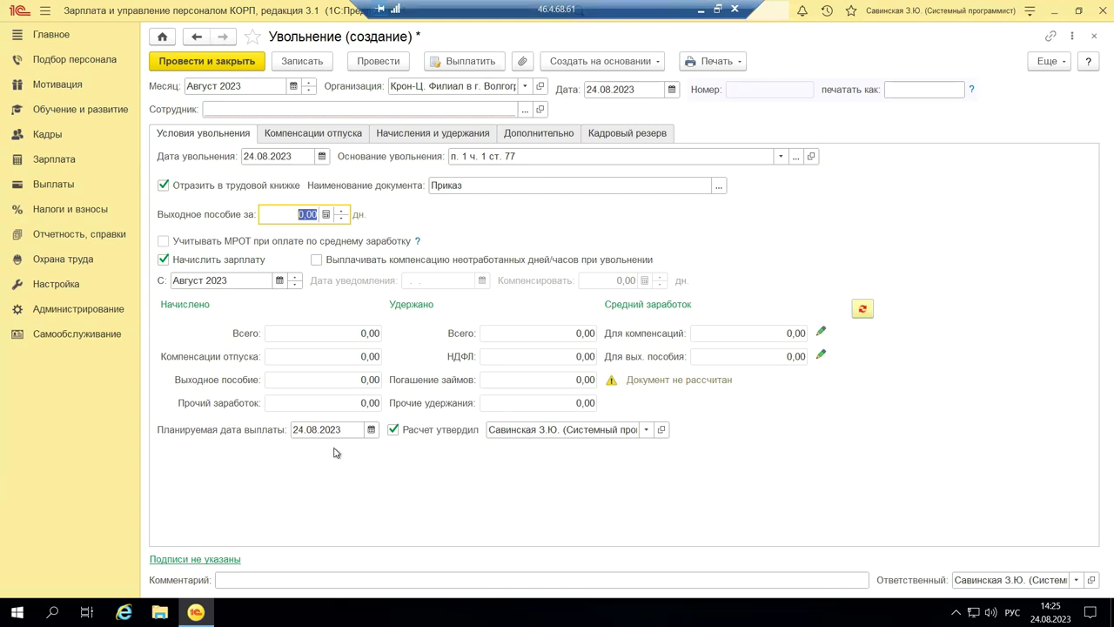
# Step: Set the leave compensation option to "Компенсировать неиспользованный отпуск" and show the document's accruals and deductions
pyautogui.click(333, 139)
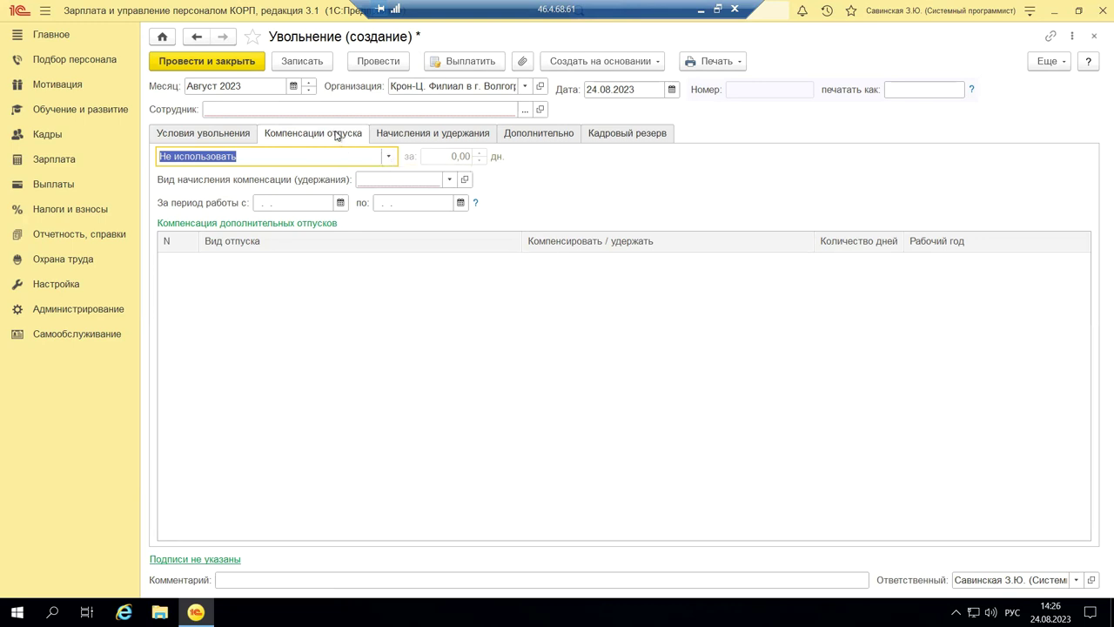
pyautogui.click(388, 157)
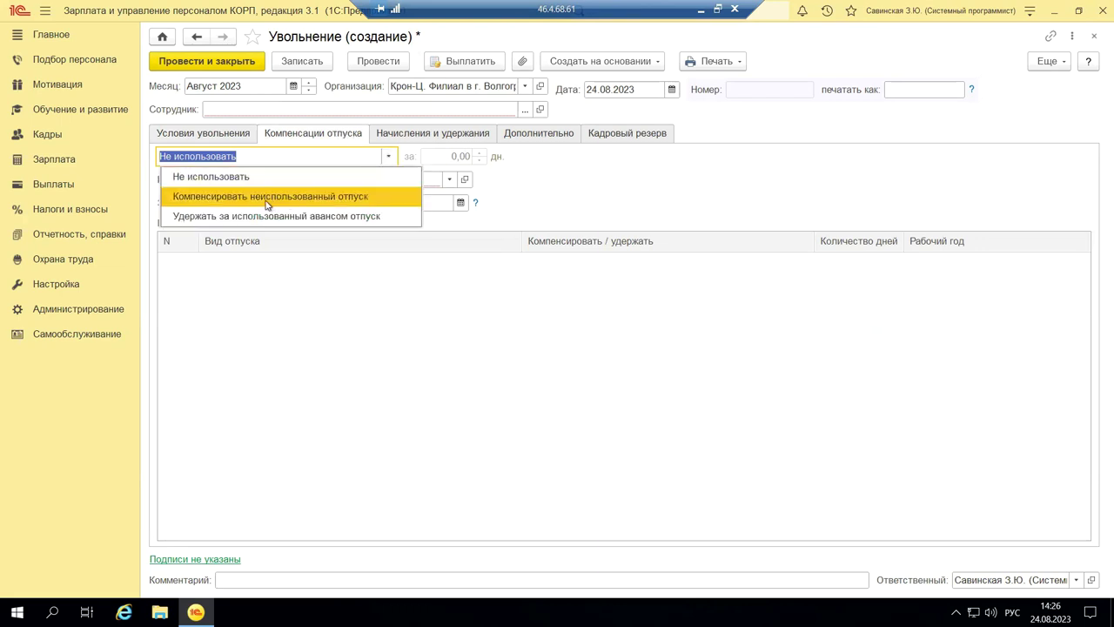
pyautogui.click(267, 201)
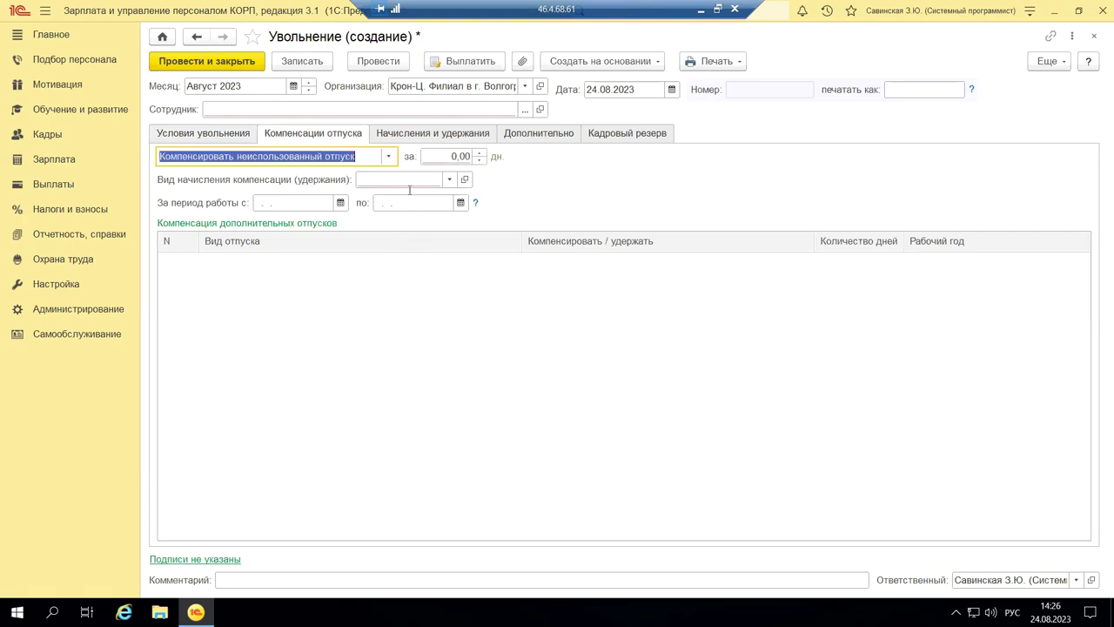
pyautogui.click(467, 133)
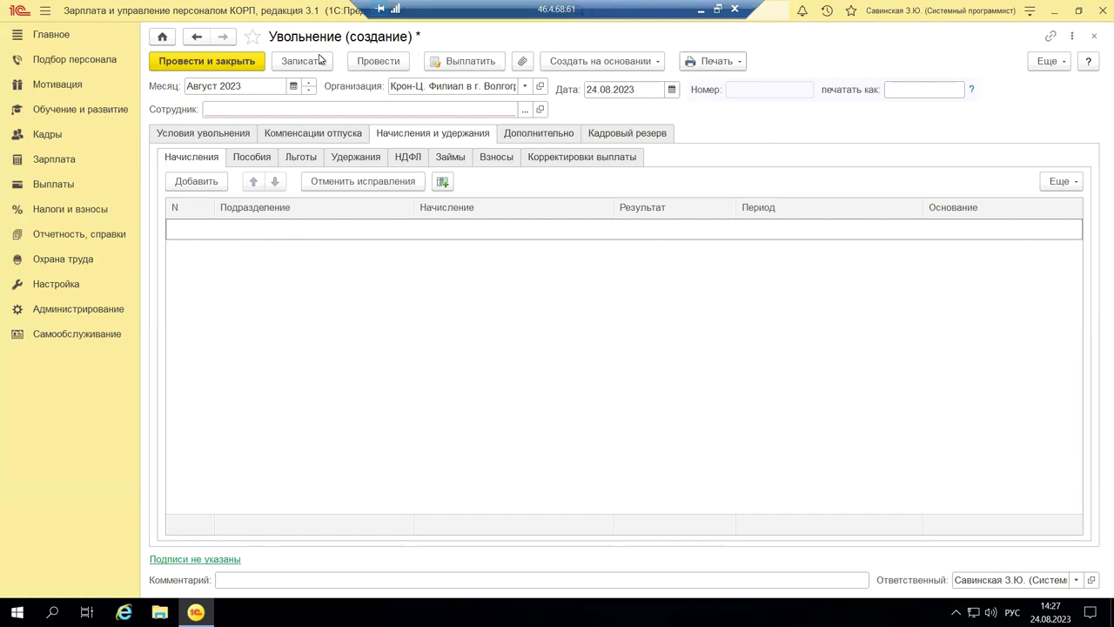
# Step: Show the print forms available for the dismissal document, such as "Приказ об увольнении (Т-8)" and "Записка-расчет при увольнении (Т-61)"
pyautogui.press('Return')
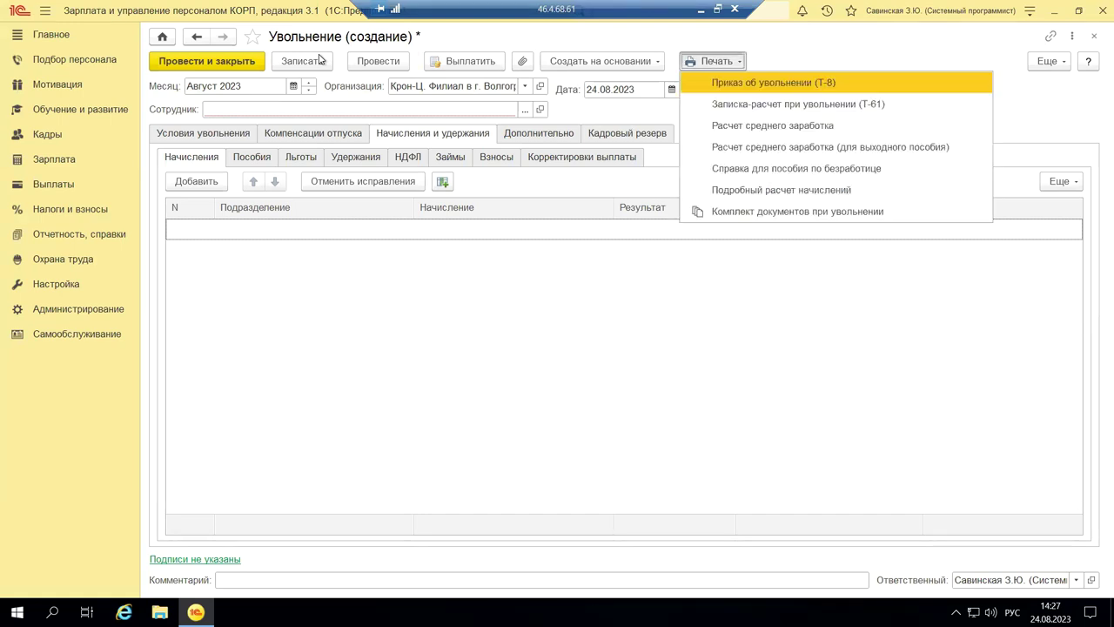
pyautogui.press('Down')
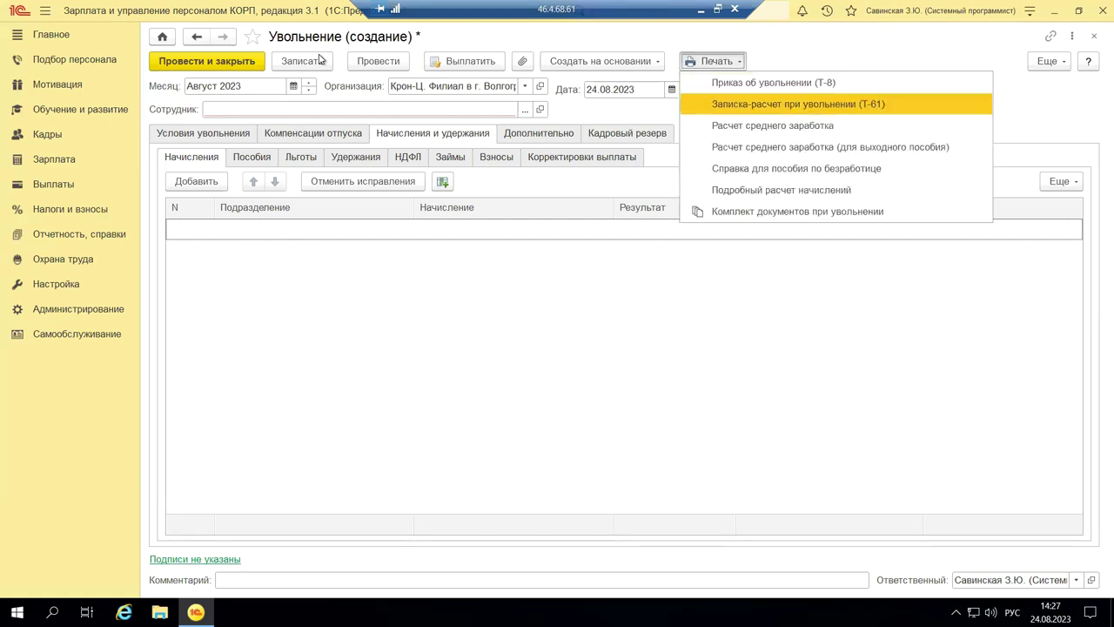
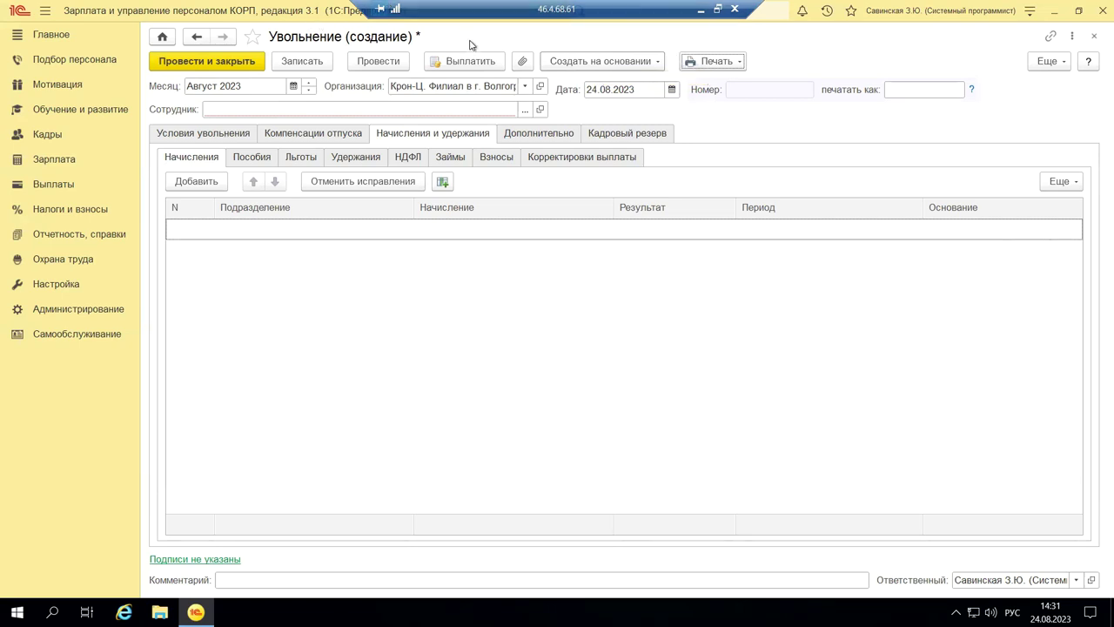
pyautogui.click(739, 63)
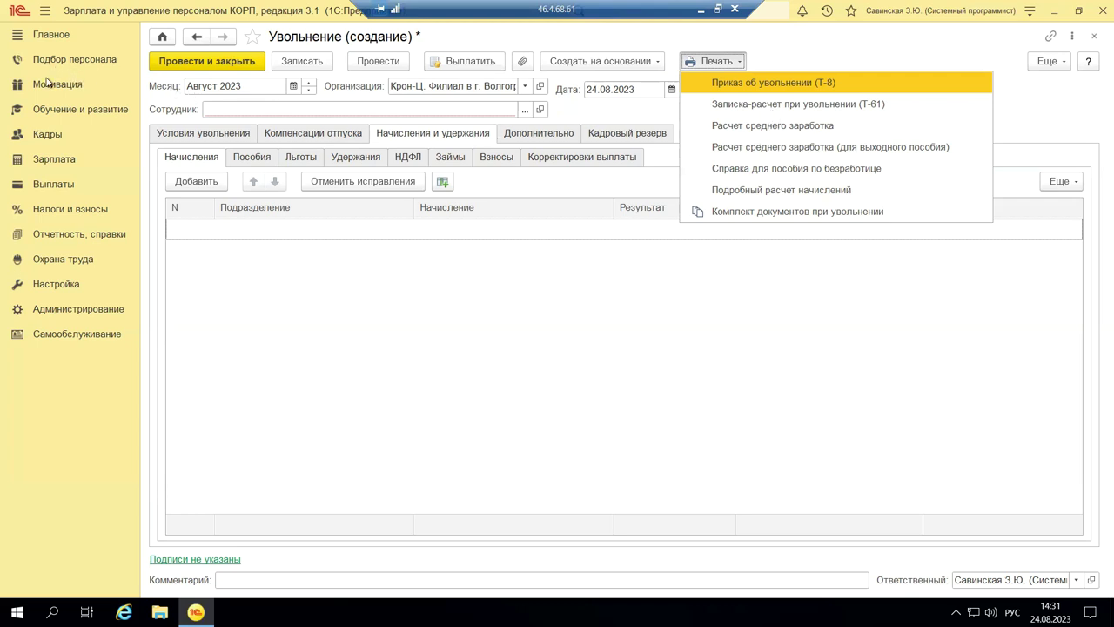
# Step: Look at the connection page of the 1С:Кабинет сотрудника service and its Internet support login form, and close both without connecting
pyautogui.click(37, 135)
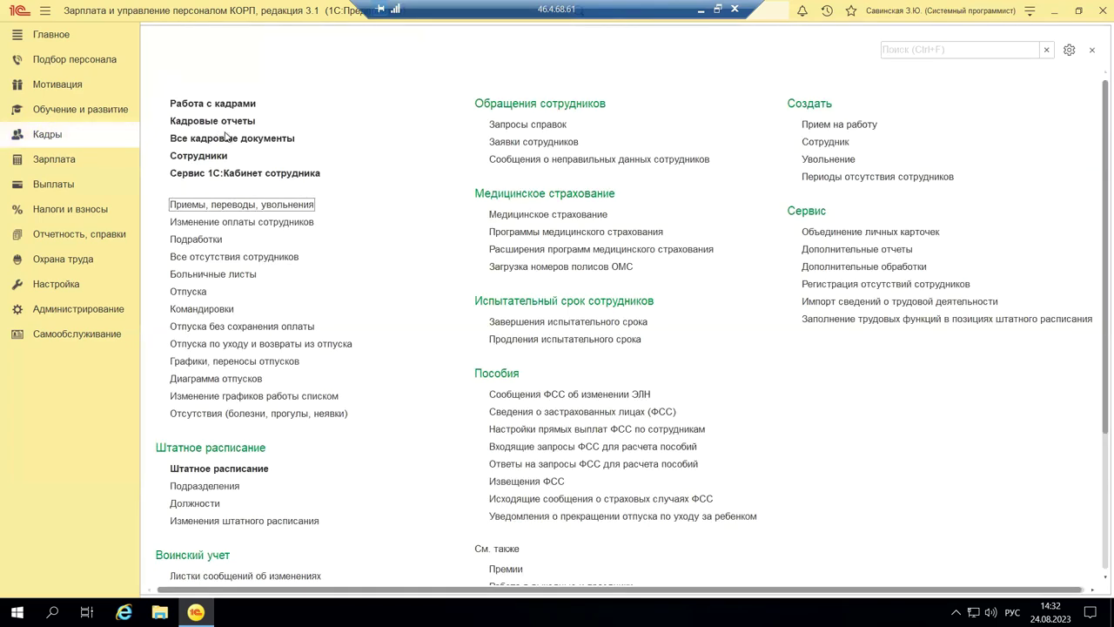
pyautogui.click(217, 175)
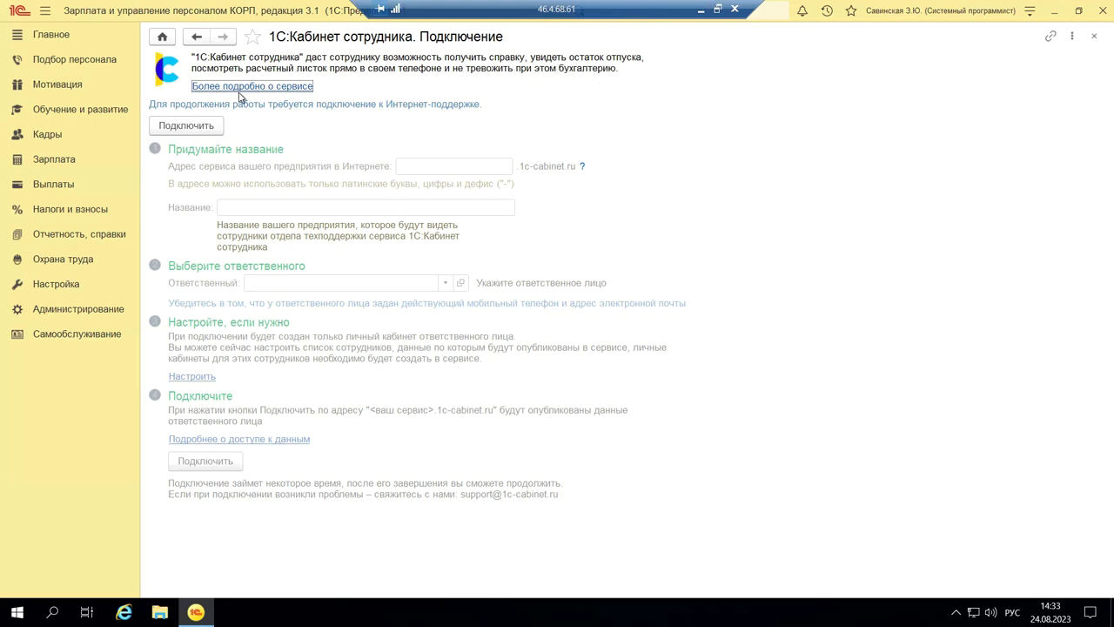
pyautogui.click(165, 128)
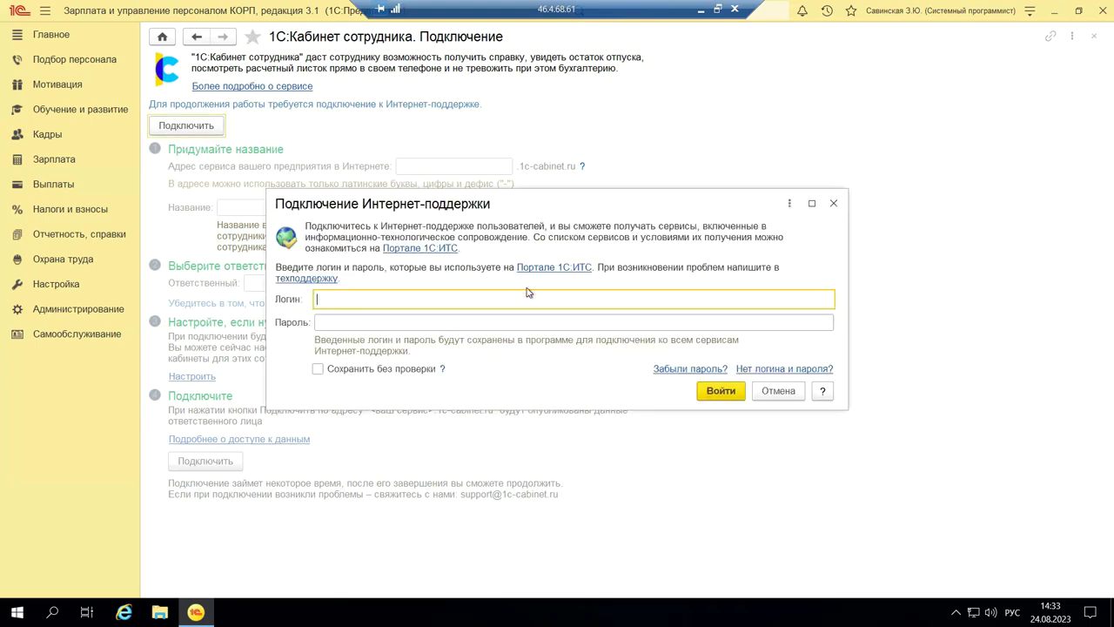
pyautogui.click(834, 205)
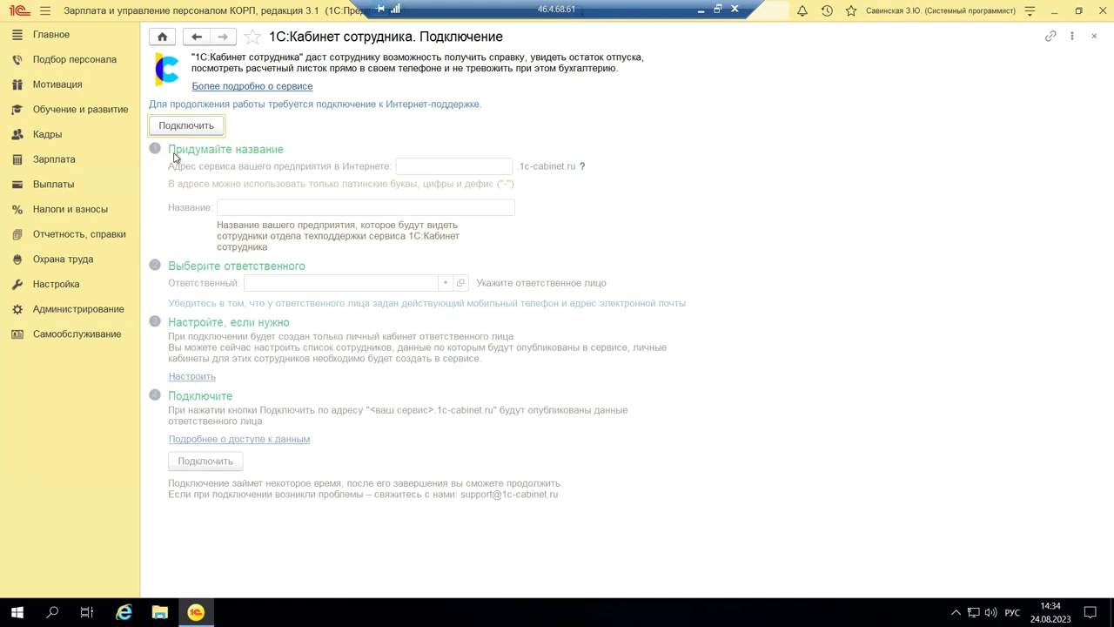
pyautogui.click(1095, 40)
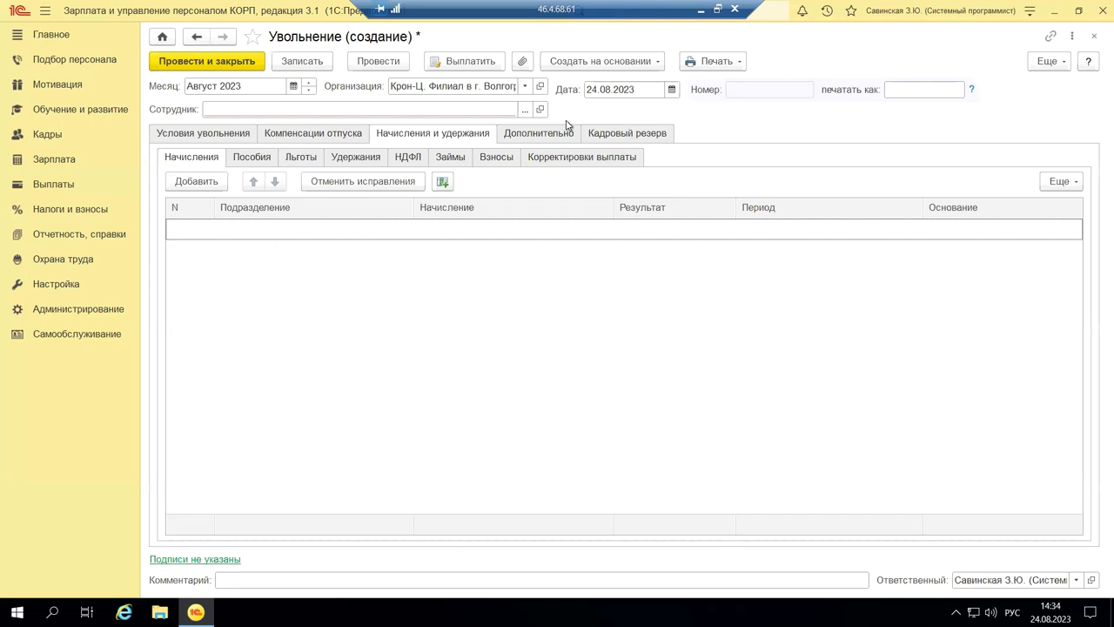
# Step: Look through the commands of the Кадры section around the employee list and the 1С:Кабинет сотрудника service
pyautogui.click(48, 137)
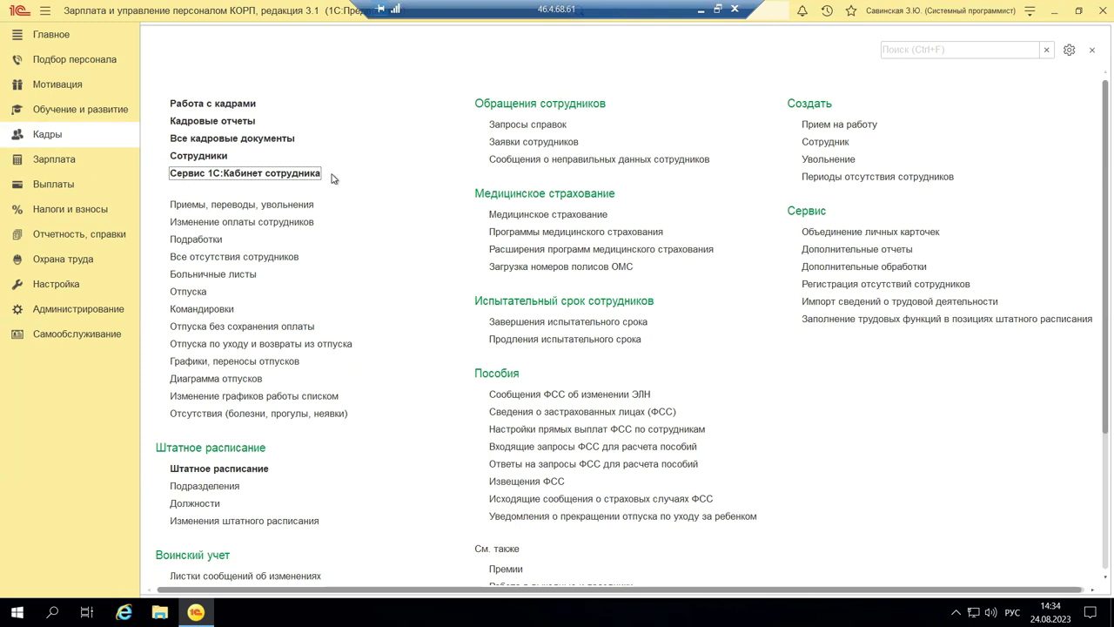
pyautogui.scroll(-1, 331, 180)
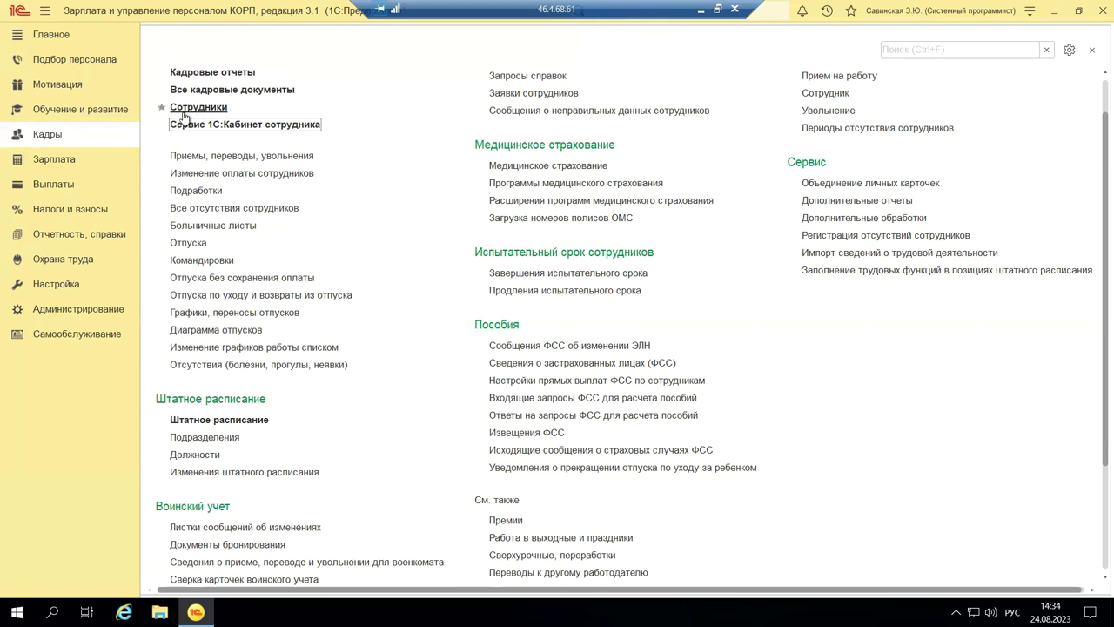
pyautogui.moveTo(163, 127)
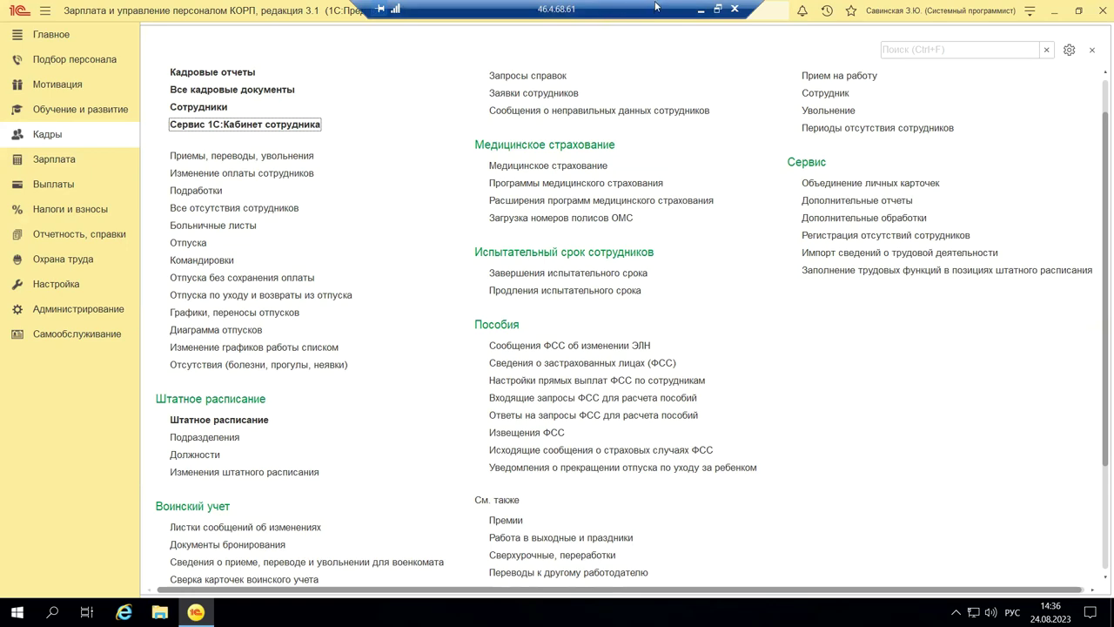
# Step: Switch to the PowerPoint presentation and show slides 4 and 6 about the documents issued on dismissal
pyautogui.click(700, 10)
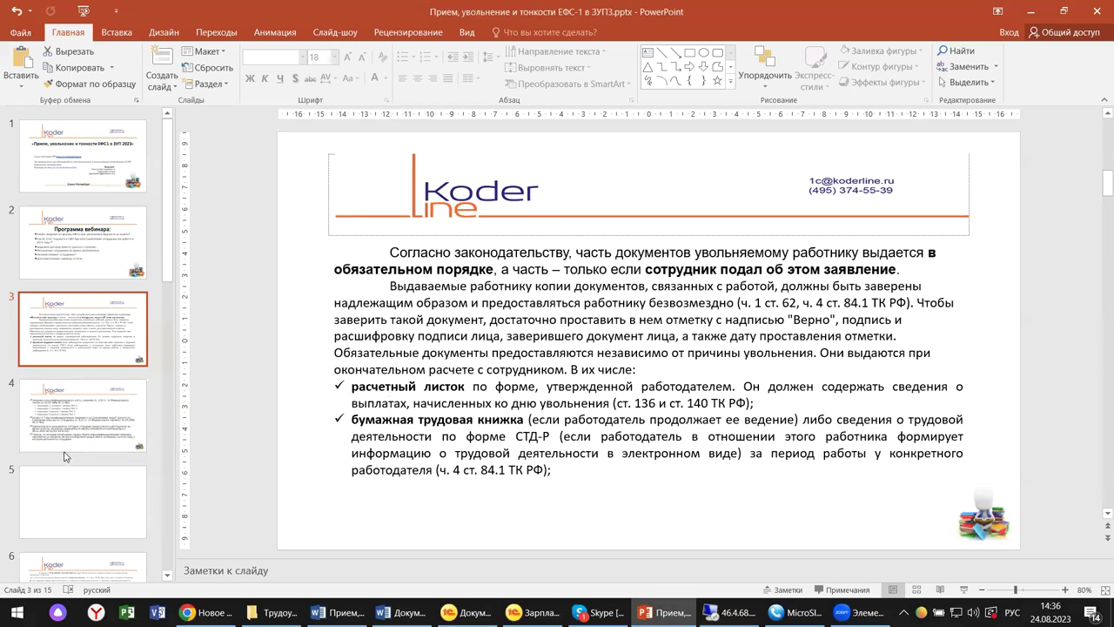
pyautogui.click(73, 420)
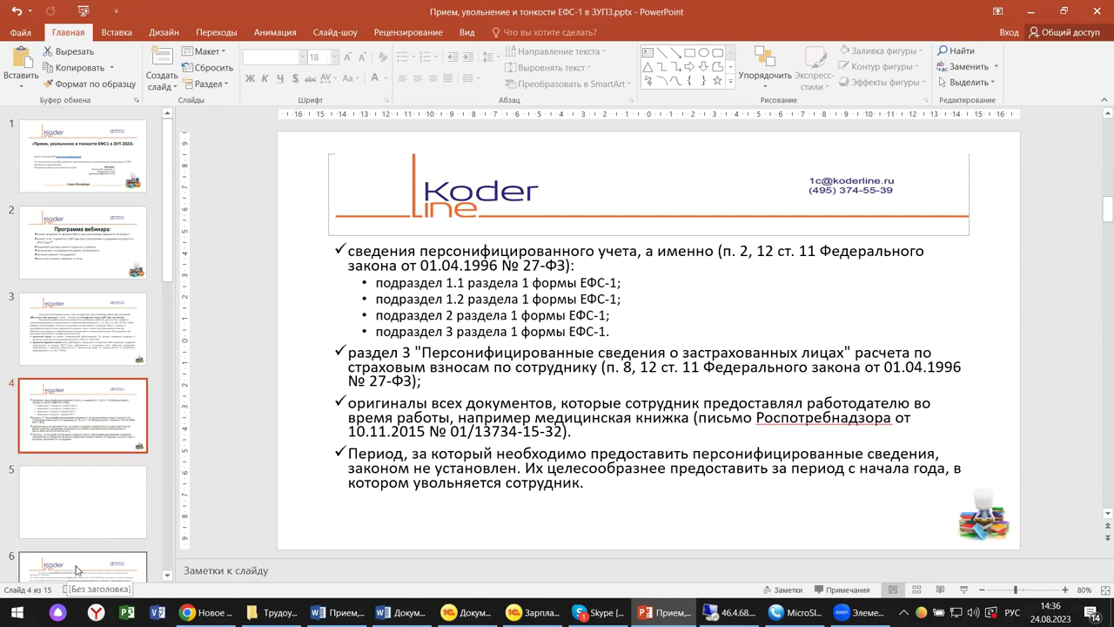
pyautogui.scroll(-3, 75, 570)
pyautogui.click(61, 493)
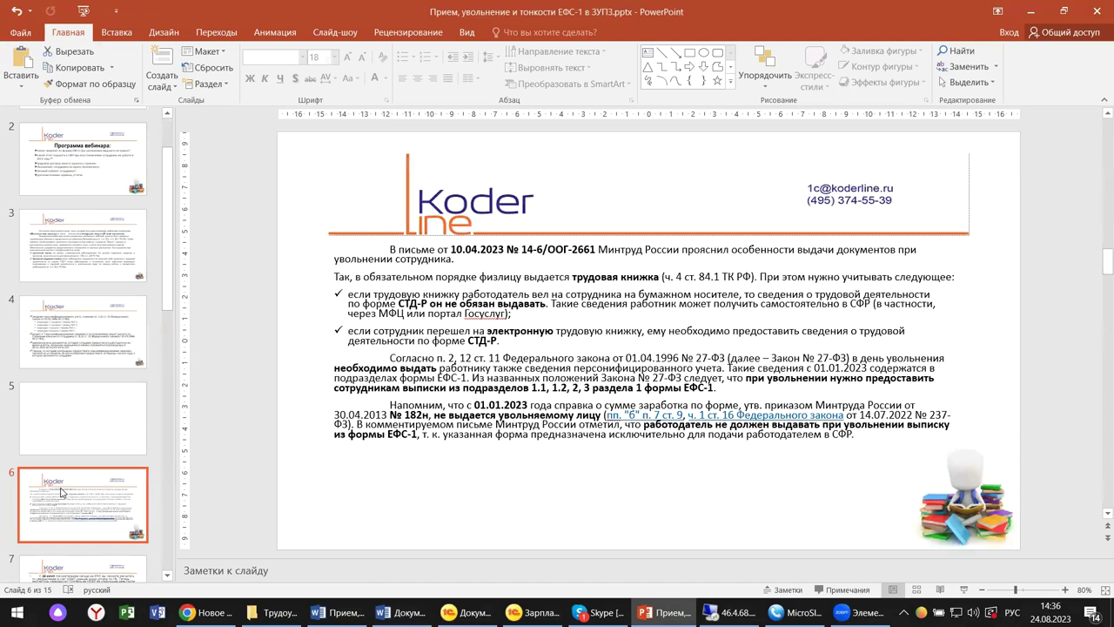
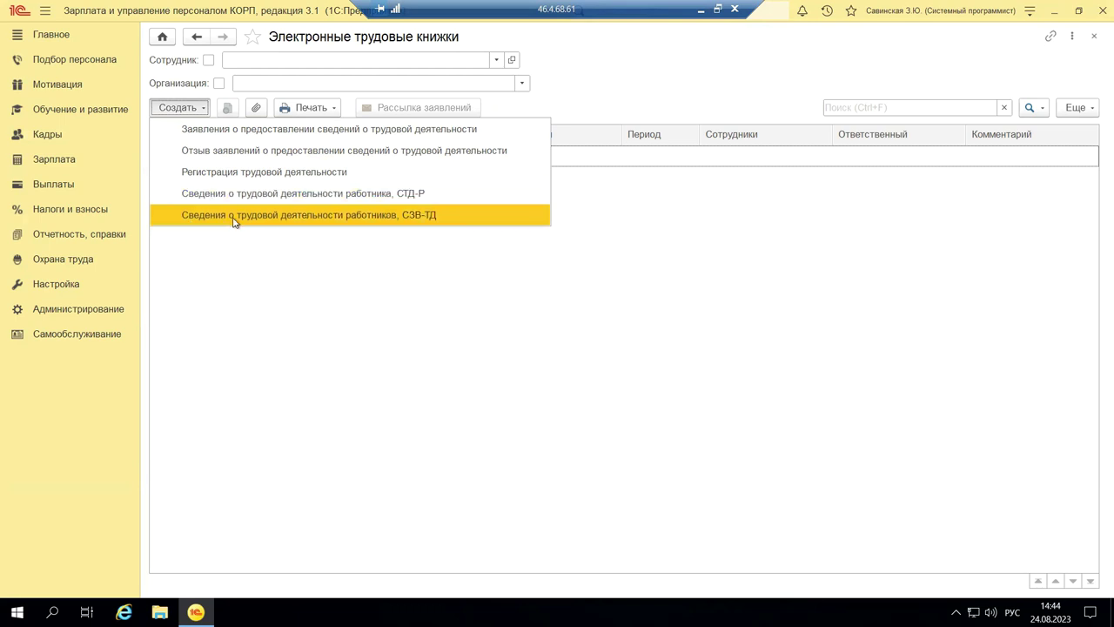
# Step: Create a СЗВ-ТД work activity report for the organization "Крон-Ц" and fill it with all personnel events
pyautogui.click(397, 216)
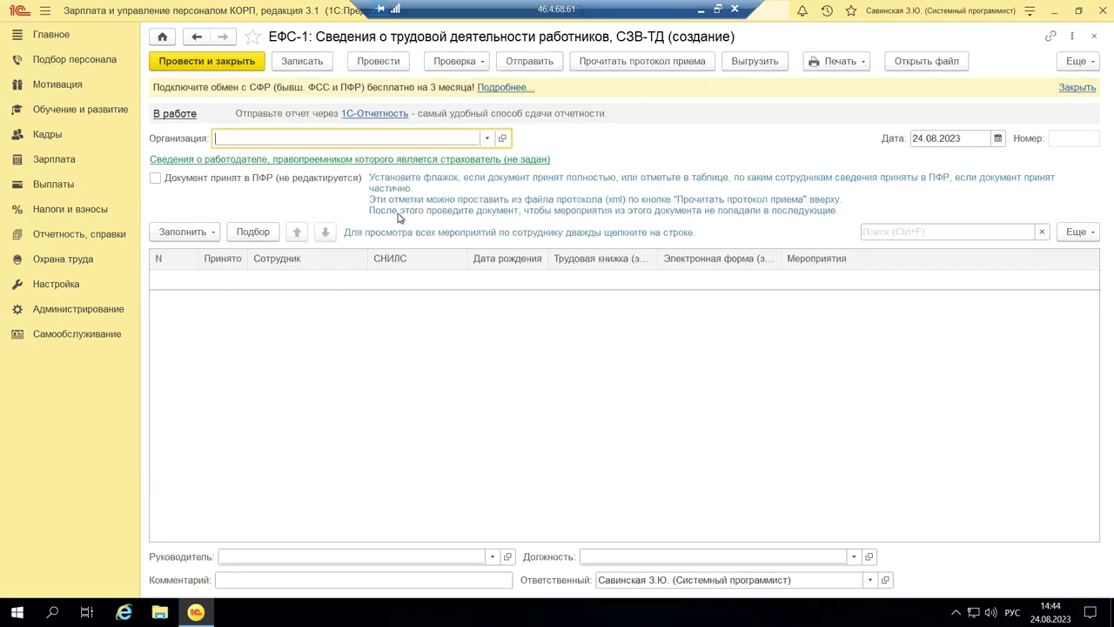
pyautogui.click(453, 144)
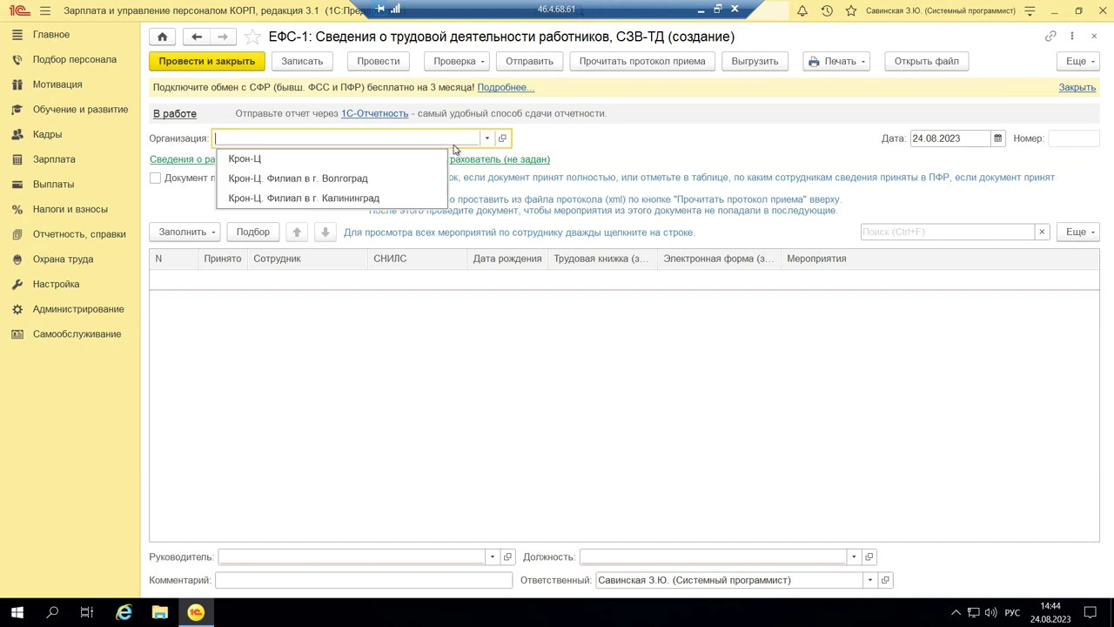
pyautogui.click(386, 158)
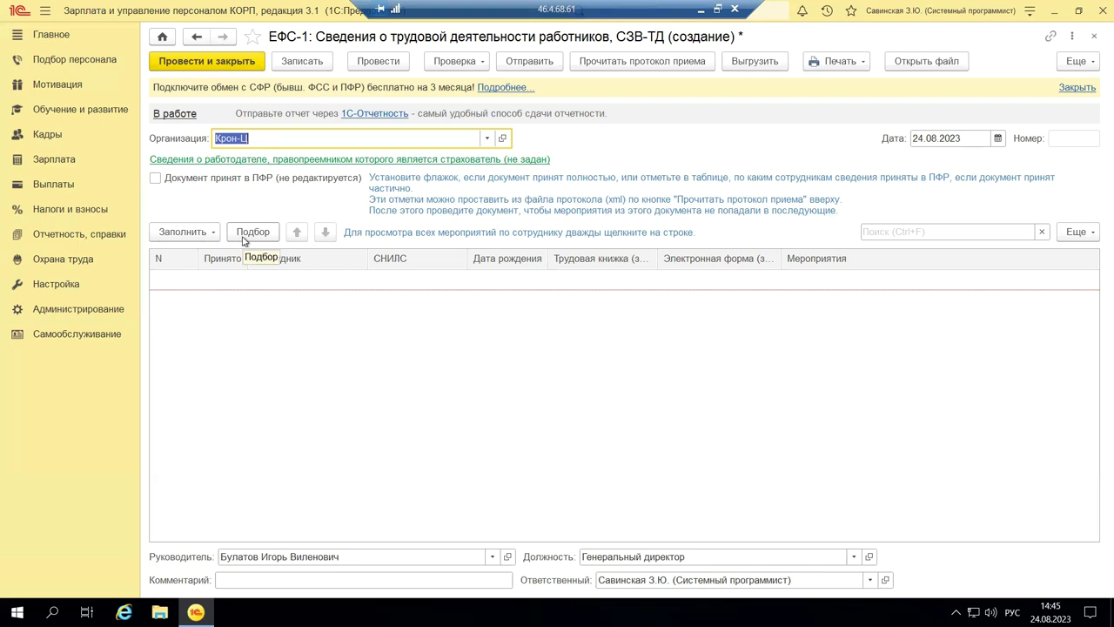
pyautogui.click(209, 232)
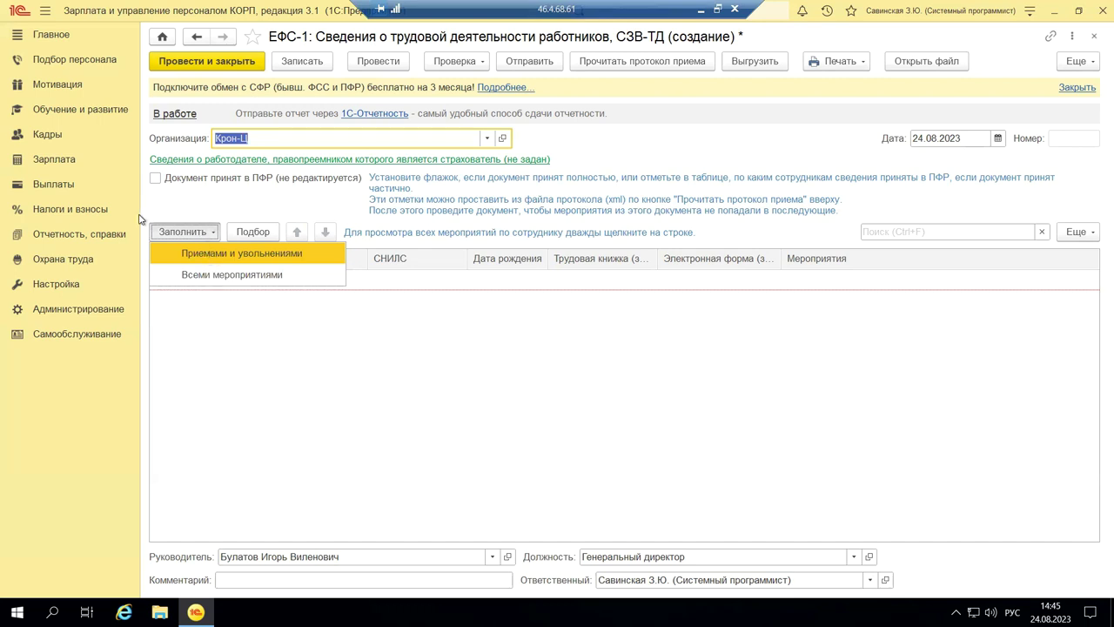
pyautogui.click(191, 274)
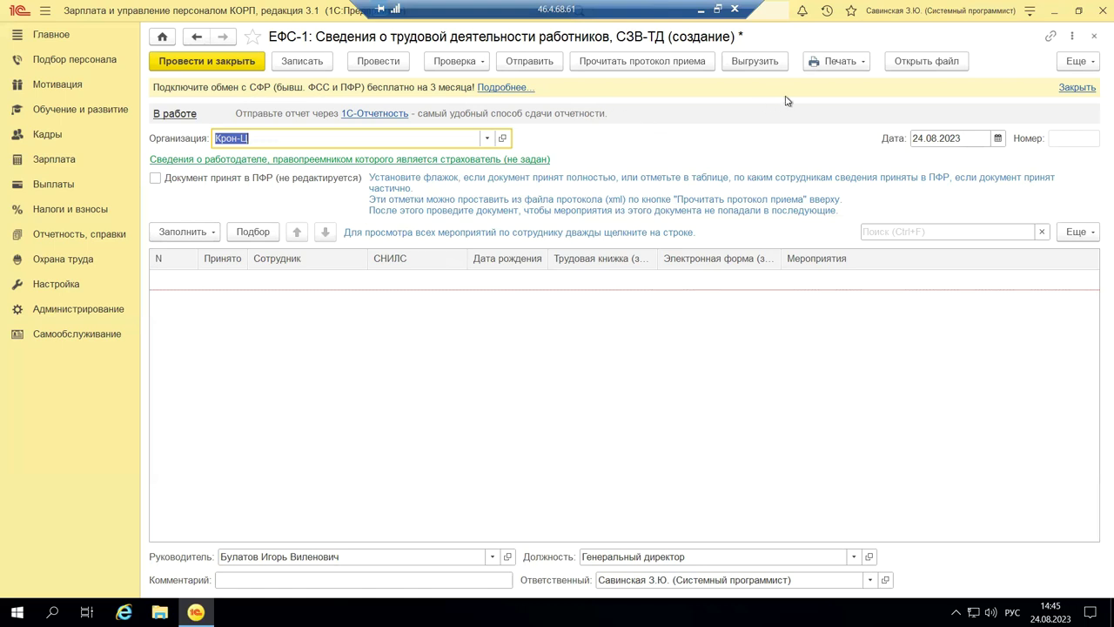
# Step: Show the report's ЕФС-1 and СЗВ-ТД print forms, and close the news item about 1С:ЗУП changes
pyautogui.click(834, 69)
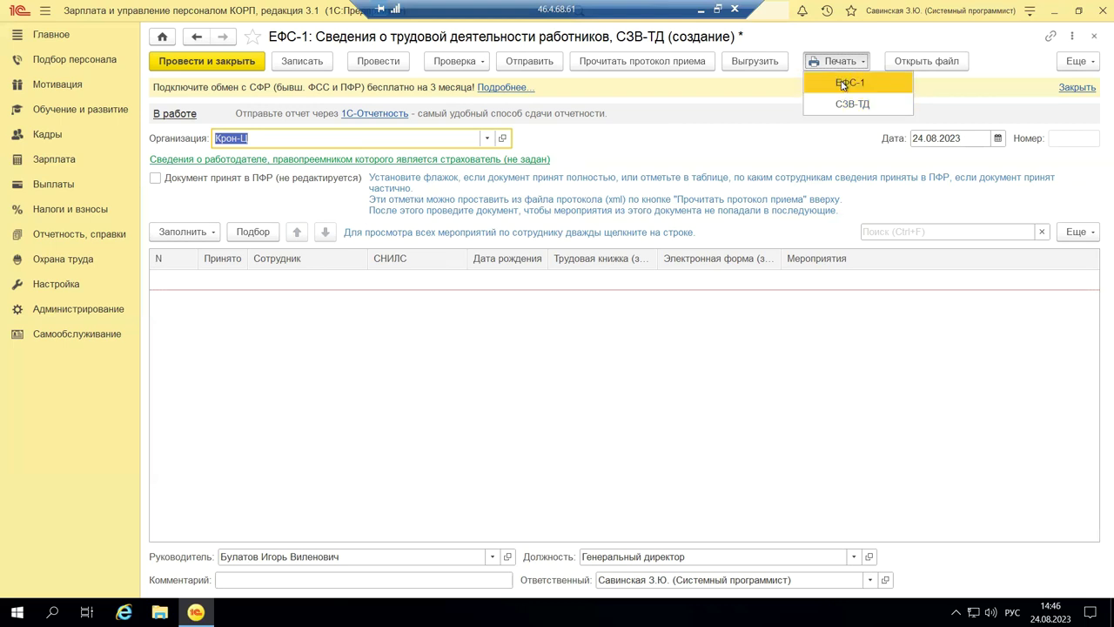
pyautogui.click(844, 105)
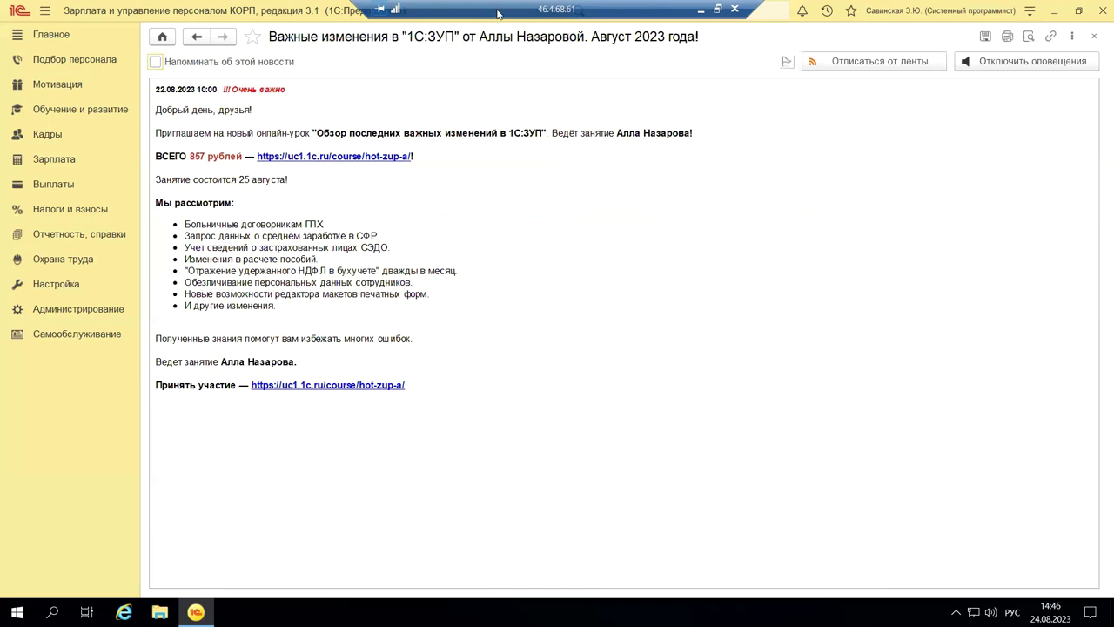
pyautogui.click(928, 103)
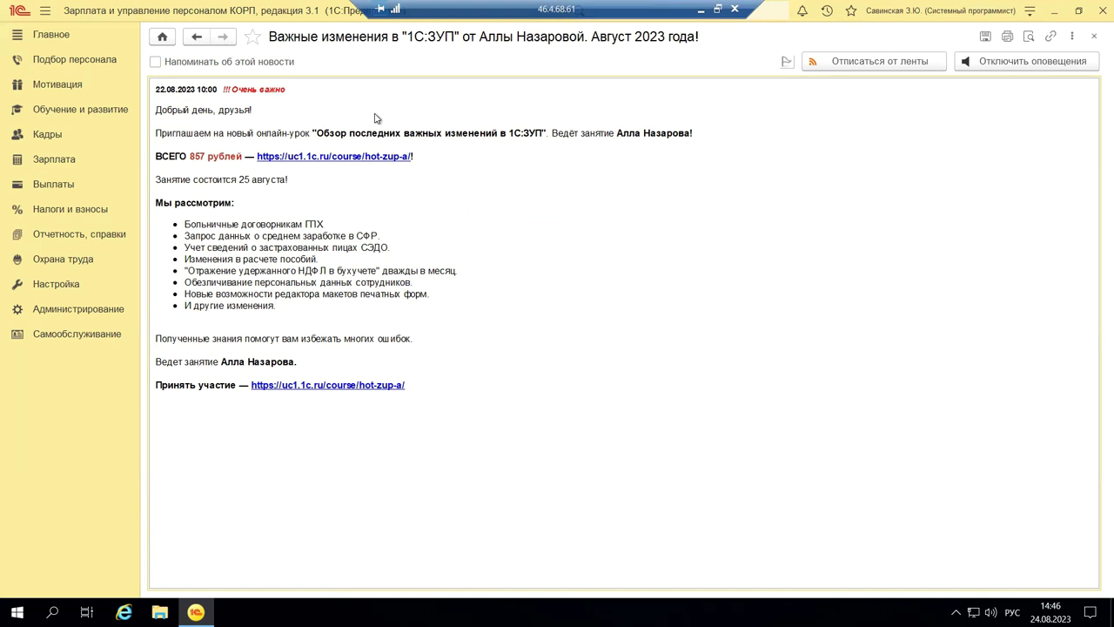
pyautogui.click(1094, 35)
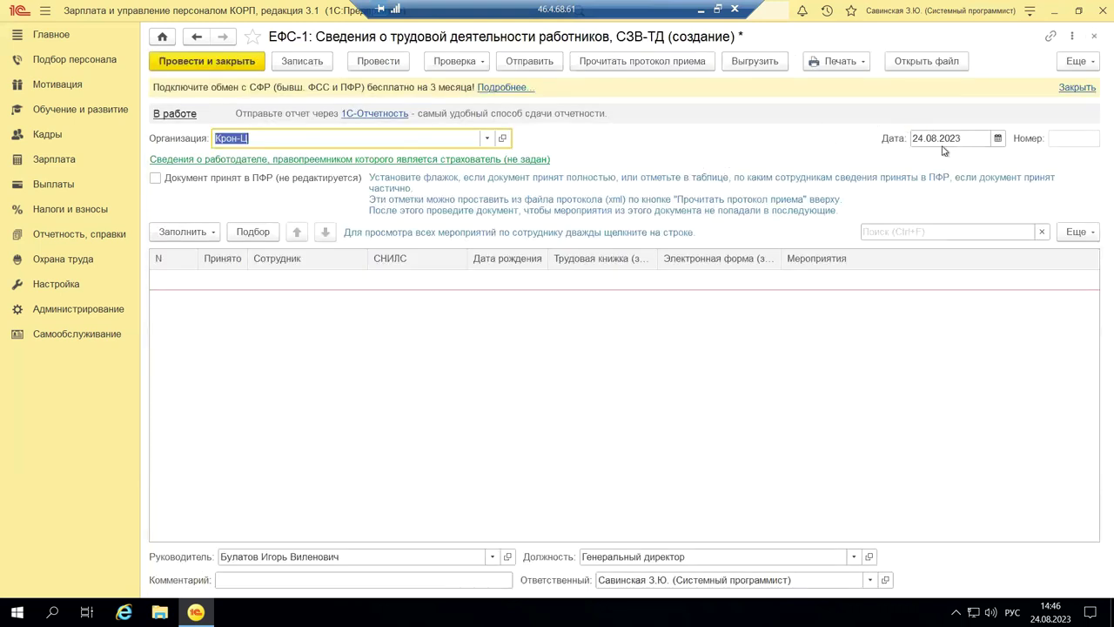
# Step: Try to print the ЕФС-1 form, decline posting the document, and close the СЗВ-ТД report without saving it
pyautogui.click(857, 62)
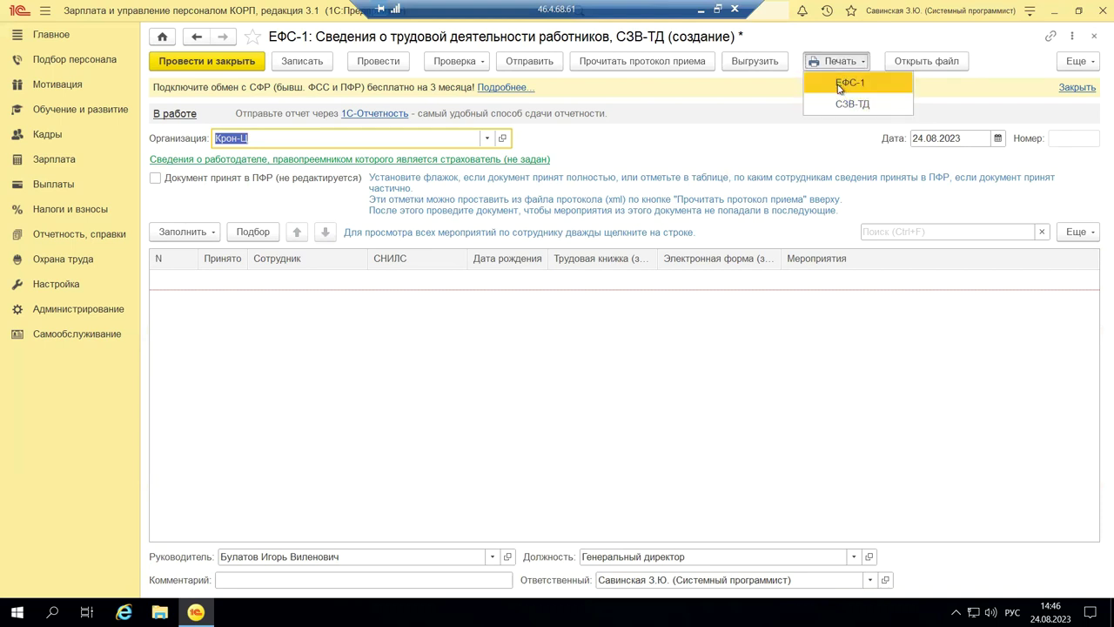
pyautogui.click(840, 84)
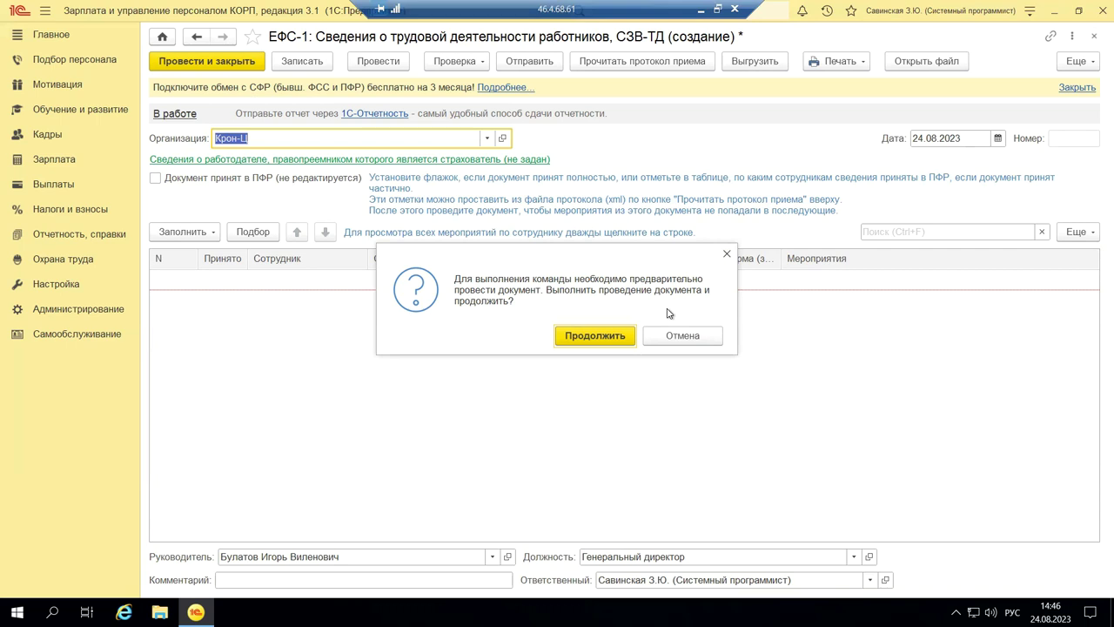
pyautogui.click(704, 339)
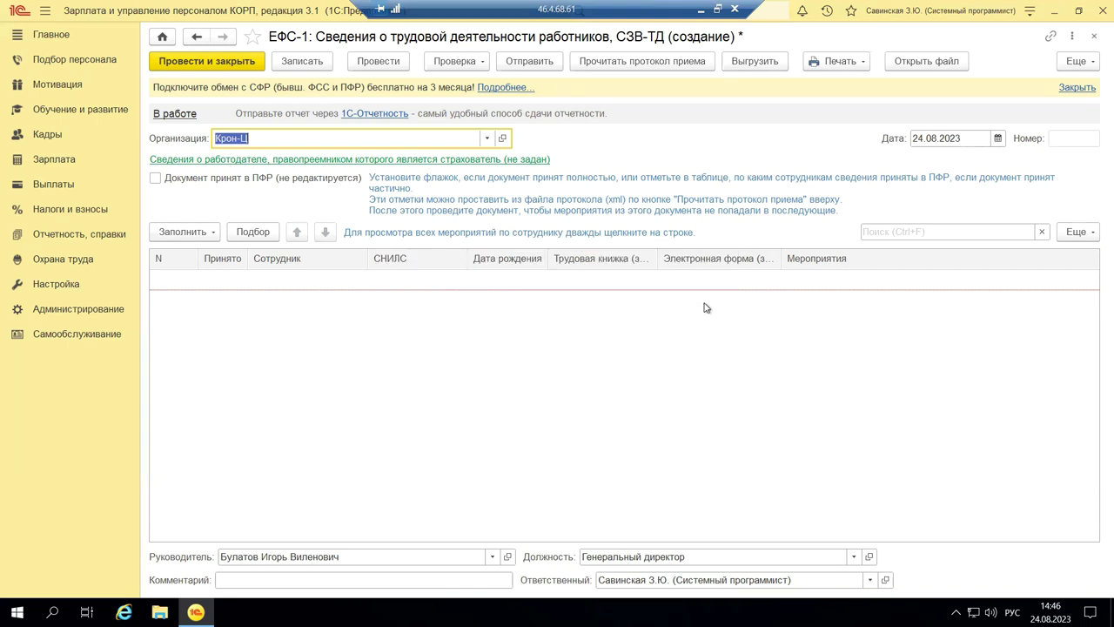
pyautogui.click(1095, 38)
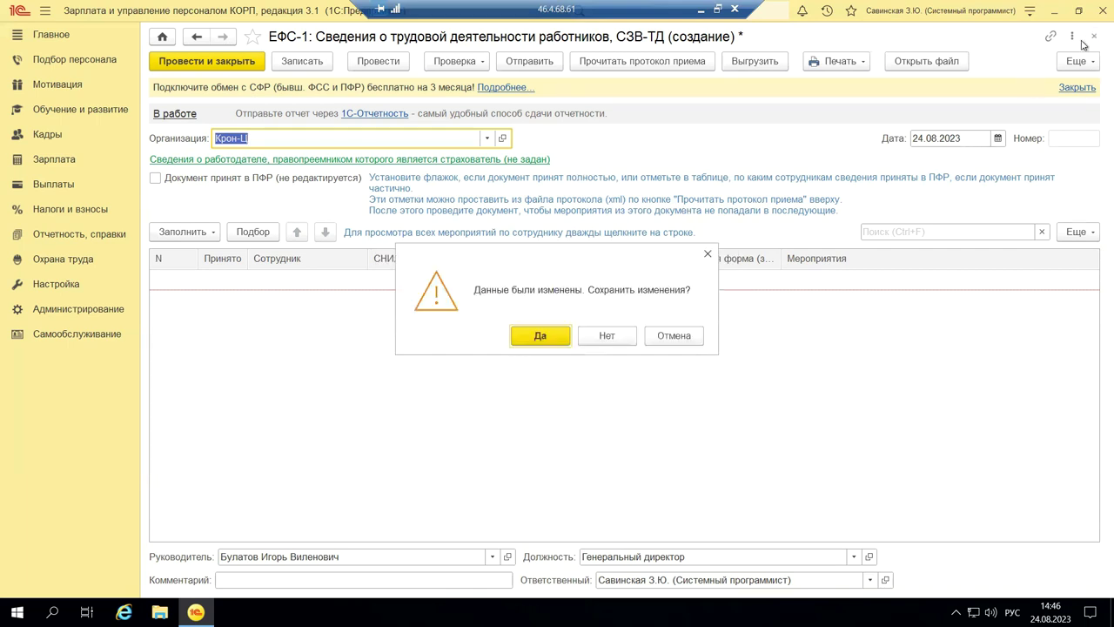
pyautogui.click(625, 336)
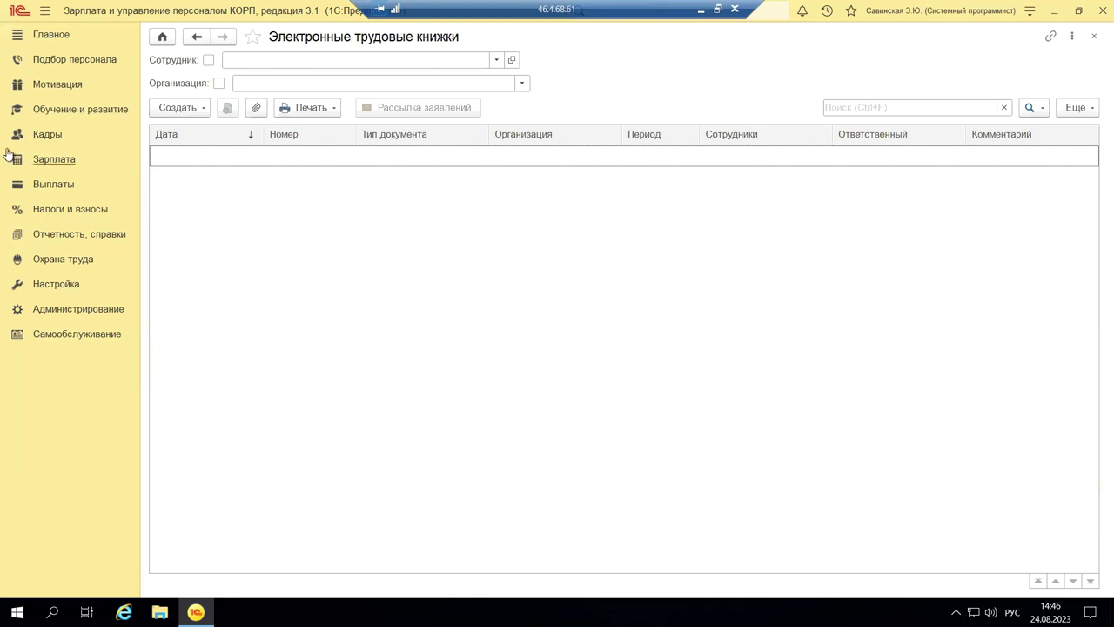
# Step: Open the personnel list of absences (illness, truancy, no-shows) and create a new absence document for a single employee
pyautogui.click(47, 137)
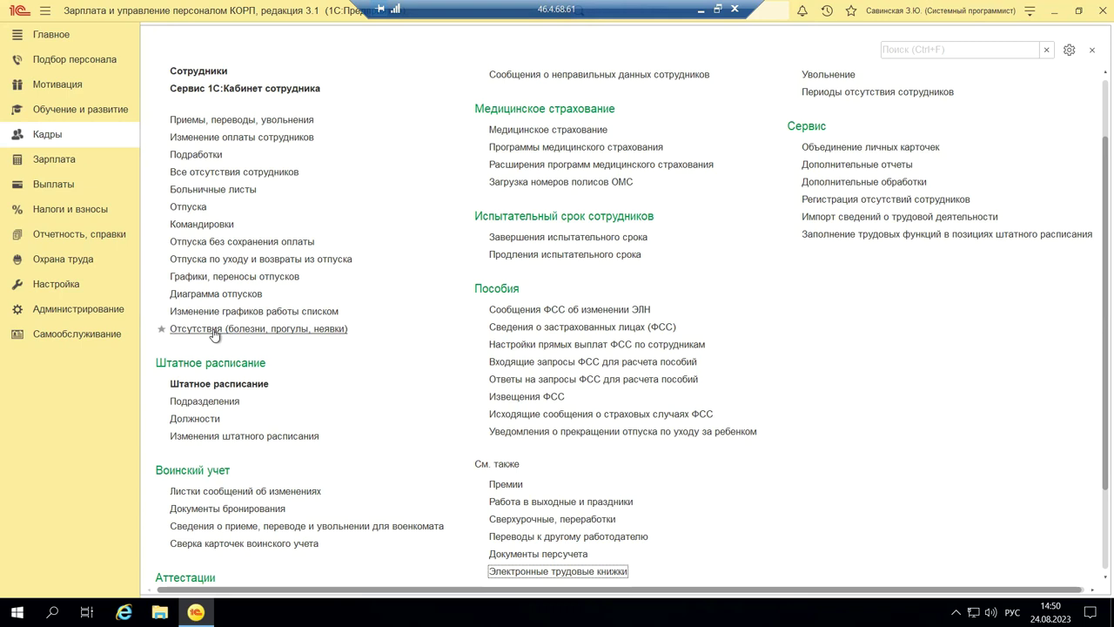
pyautogui.click(214, 332)
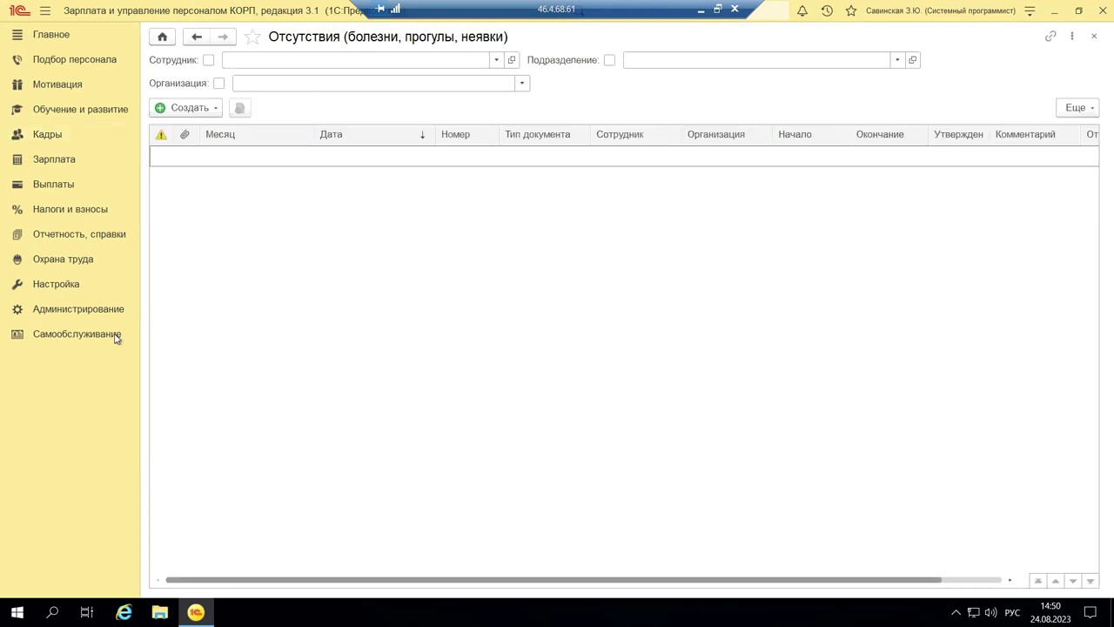
pyautogui.click(177, 113)
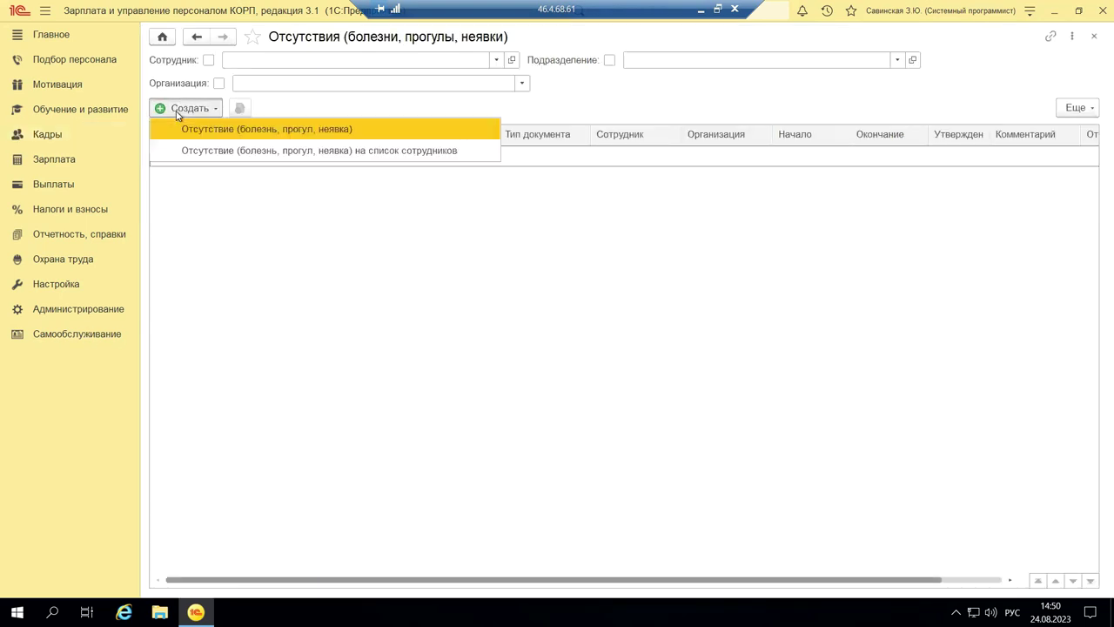
pyautogui.click(240, 129)
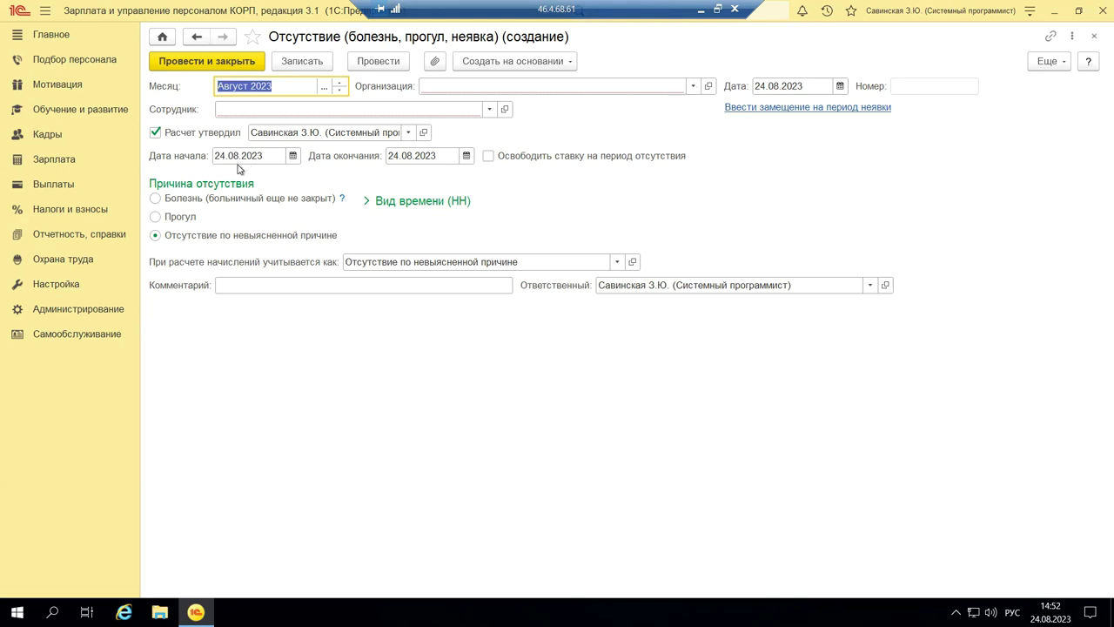
# Step: Set the absence document's organization to "Крон-Ц" and check the employee choice without selecting anyone
pyautogui.click(694, 86)
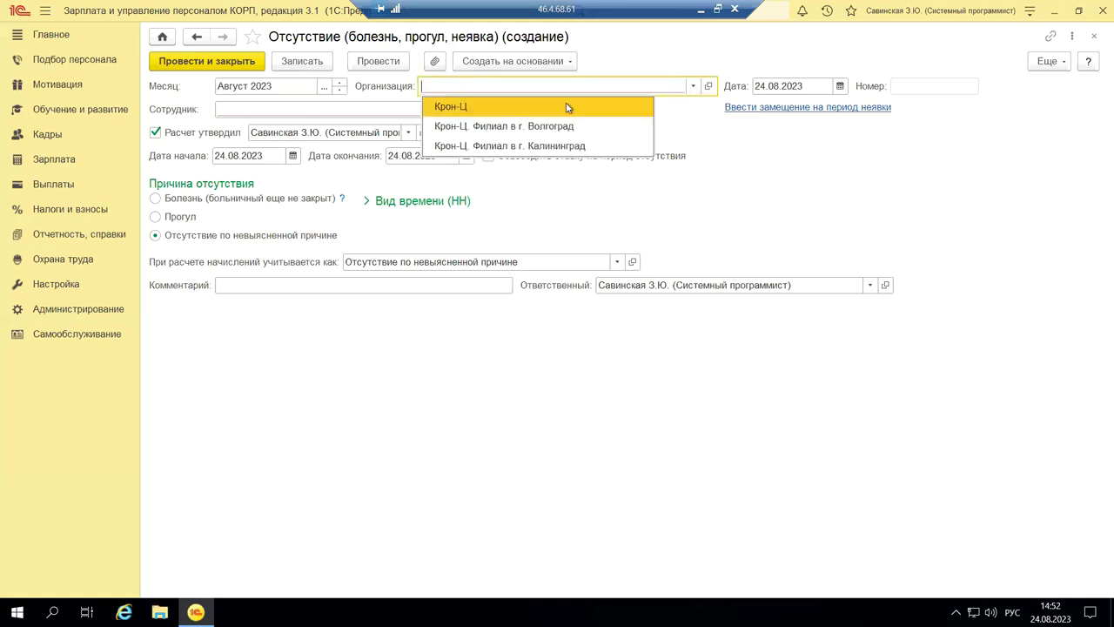
pyautogui.click(484, 106)
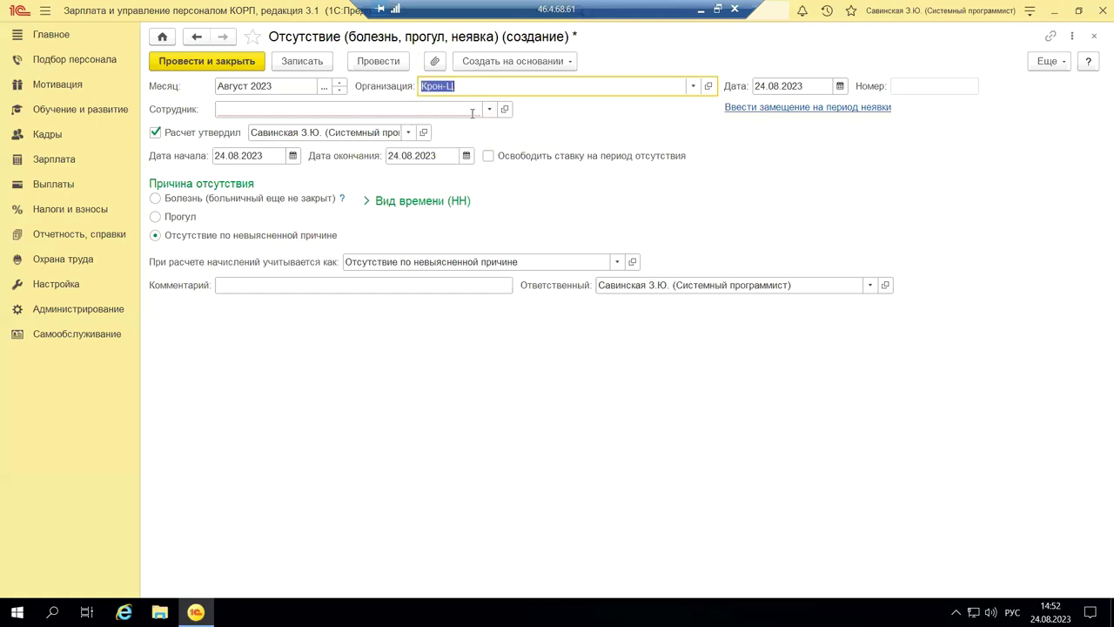
pyautogui.click(490, 111)
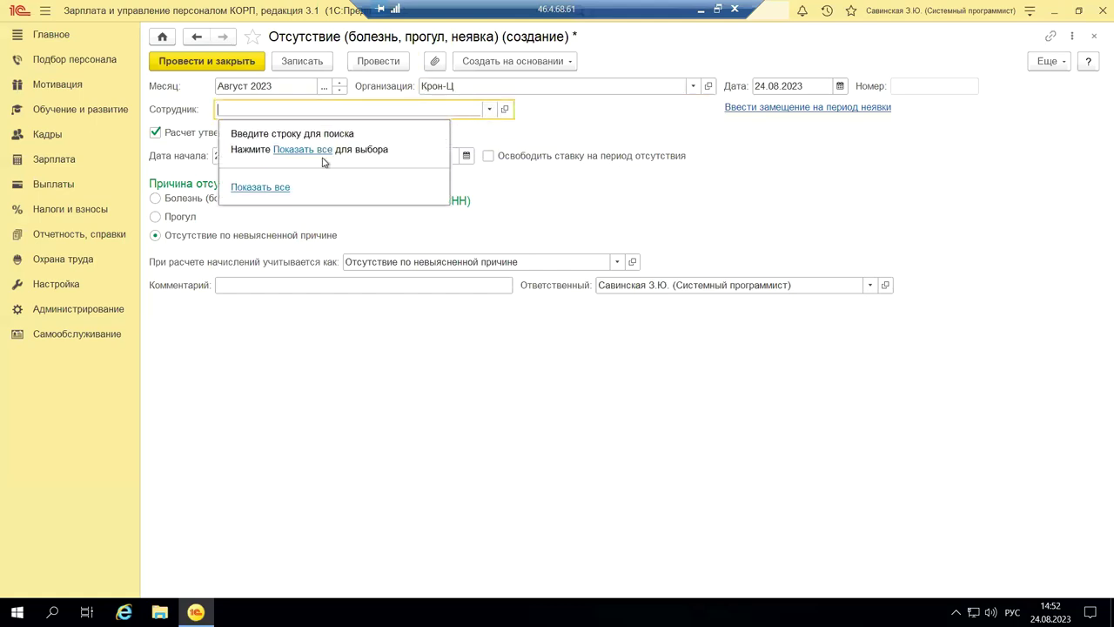
pyautogui.click(570, 132)
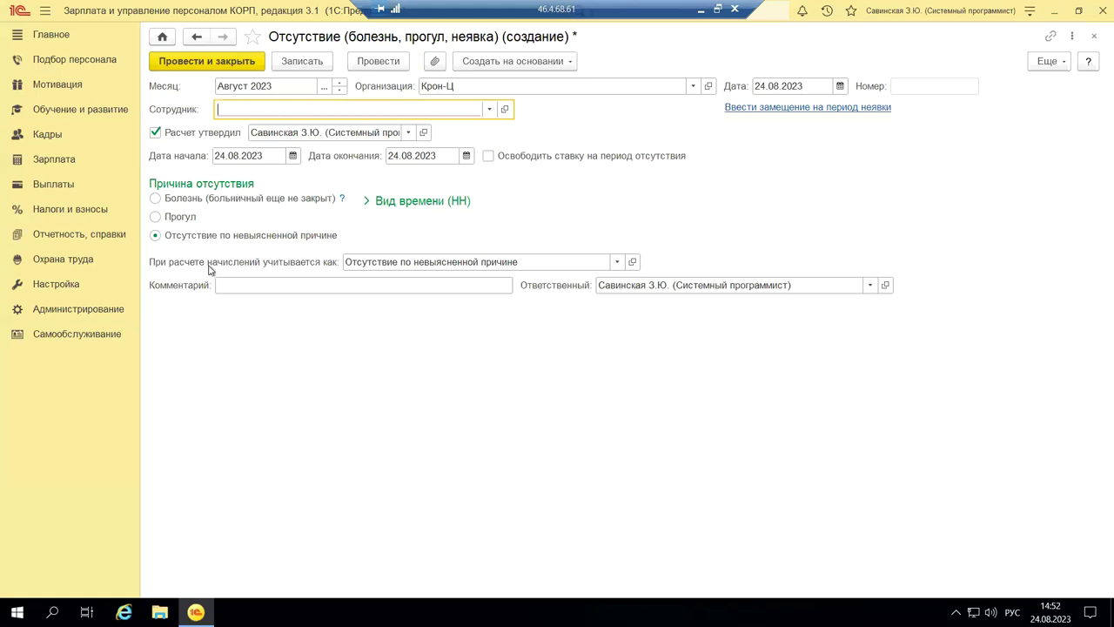
pyautogui.click(47, 135)
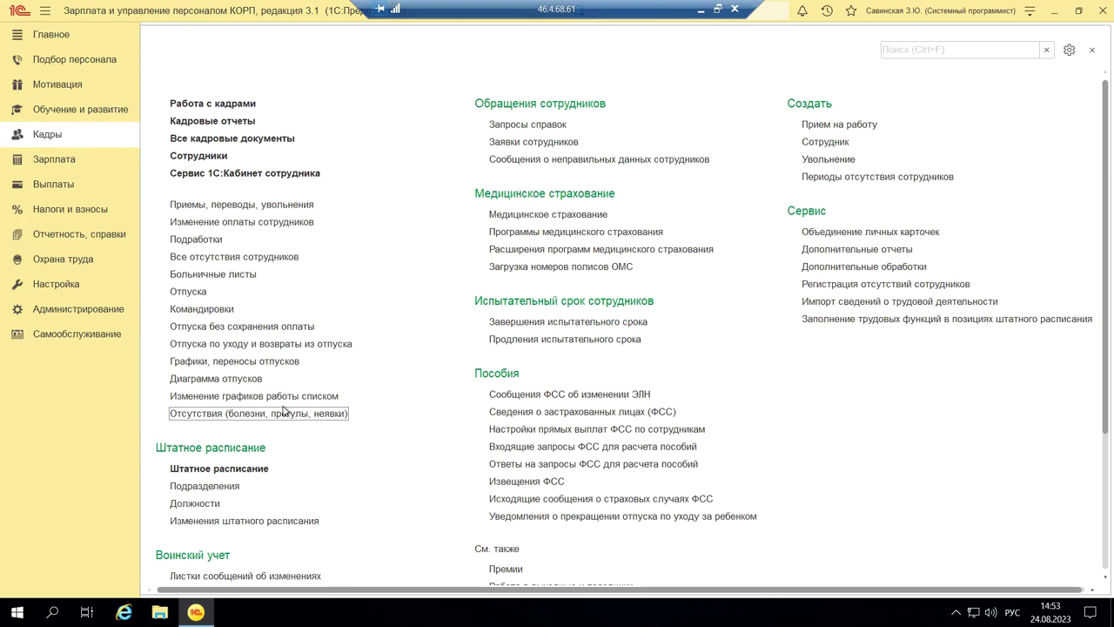
pyautogui.scroll(-1, 283, 411)
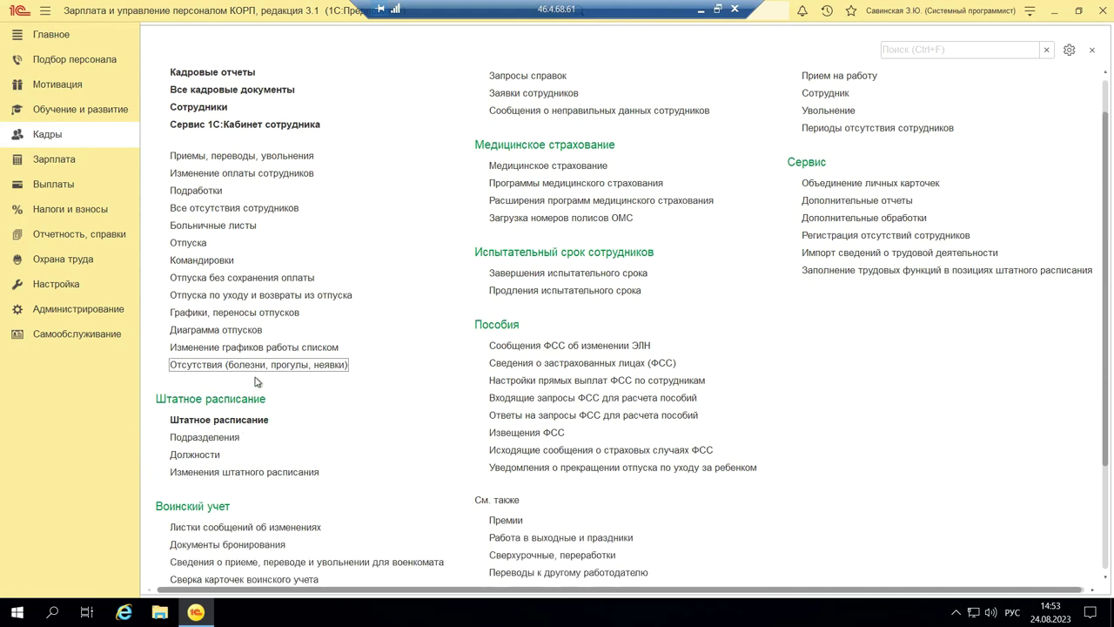
pyautogui.scroll(1, 270, 372)
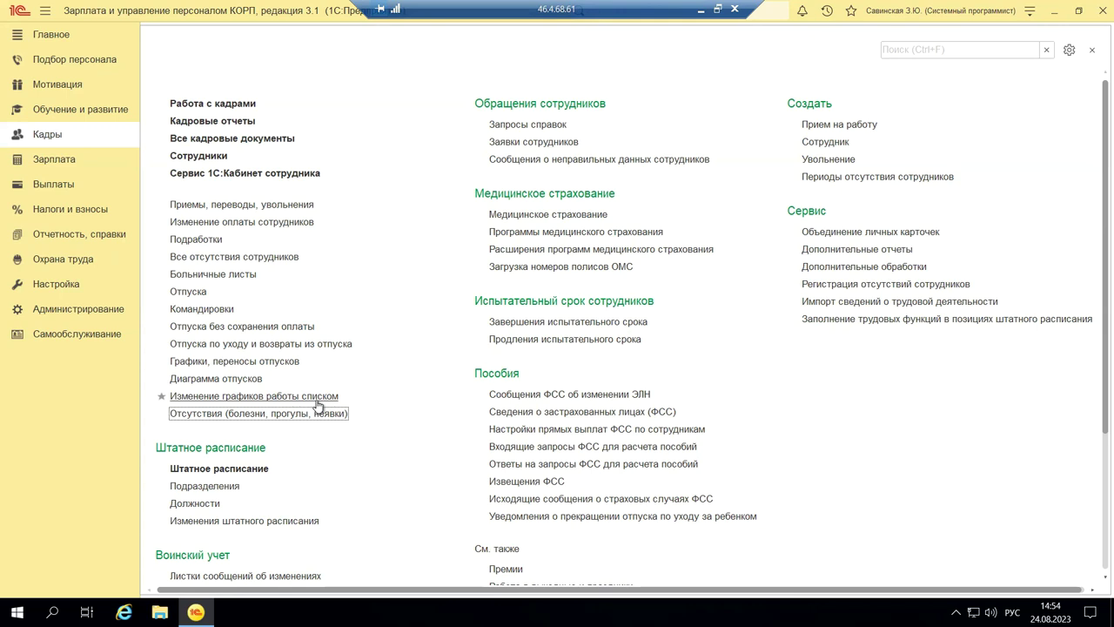
pyautogui.scroll(-1, 318, 407)
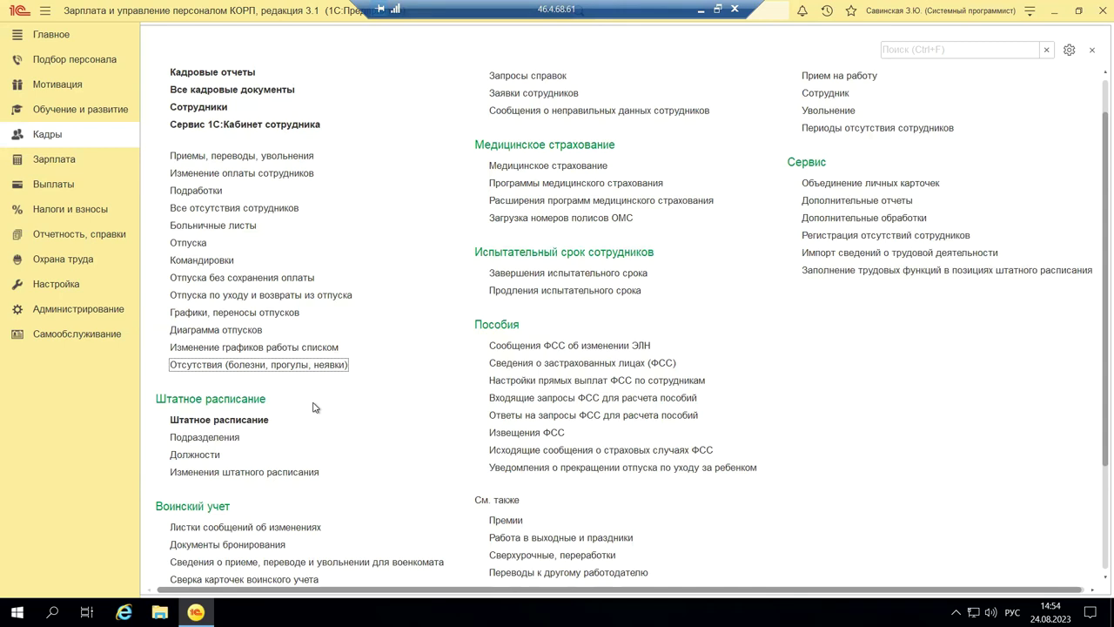
pyautogui.scroll(-1, 293, 458)
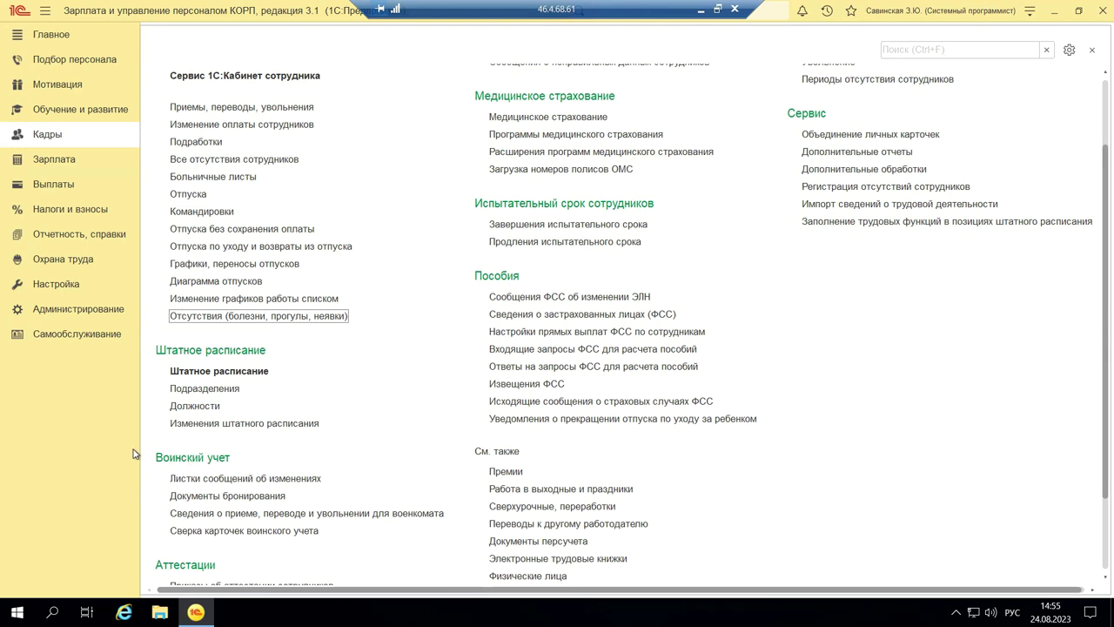
pyautogui.click(84, 310)
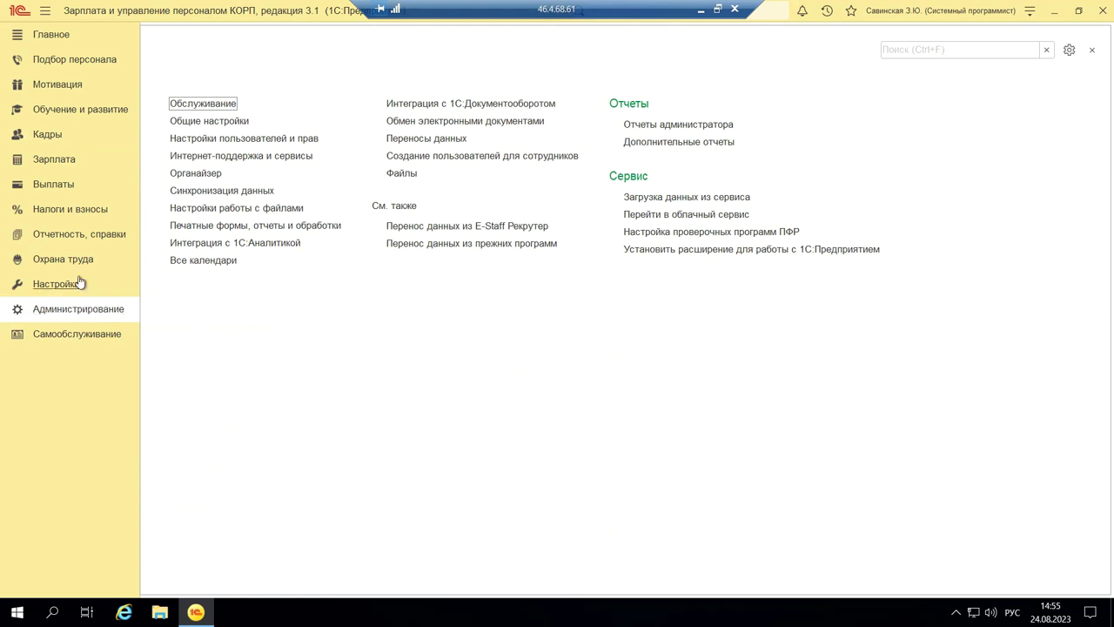
pyautogui.click(54, 36)
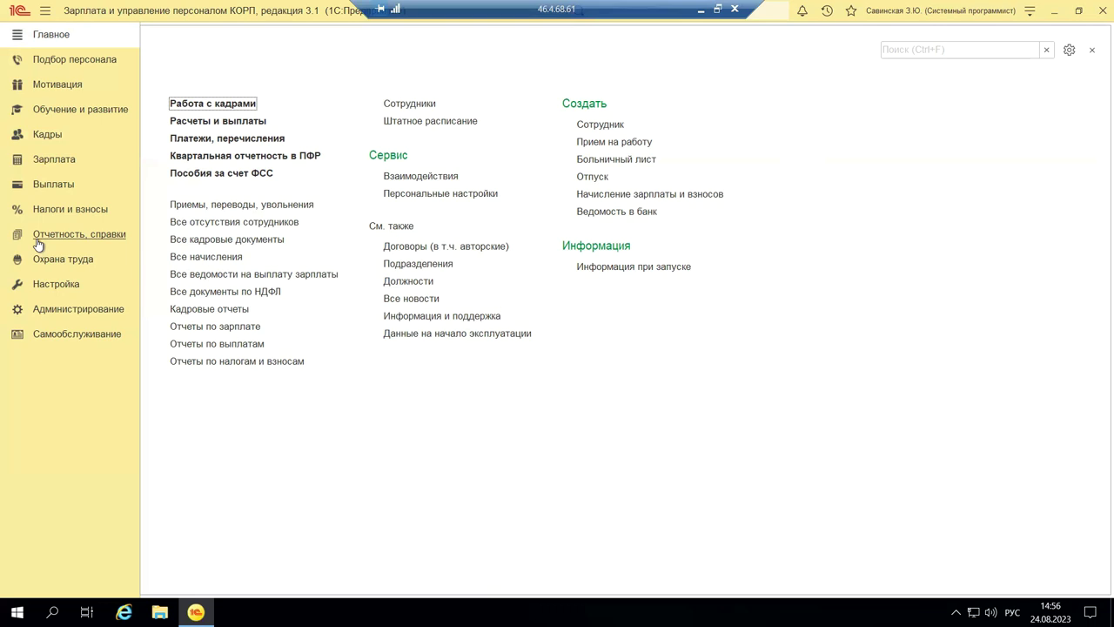
# Step: Open the military registration (Воинский учет) settings of the organization "Крон-Ц" from its accounting policy and other settings
pyautogui.click(69, 287)
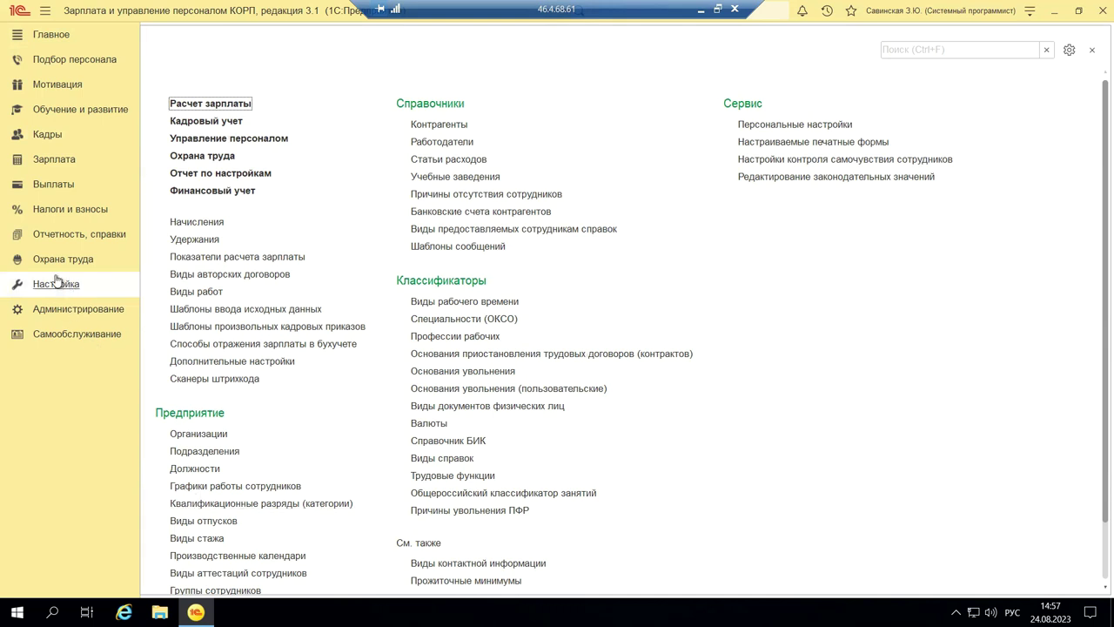
pyautogui.click(180, 435)
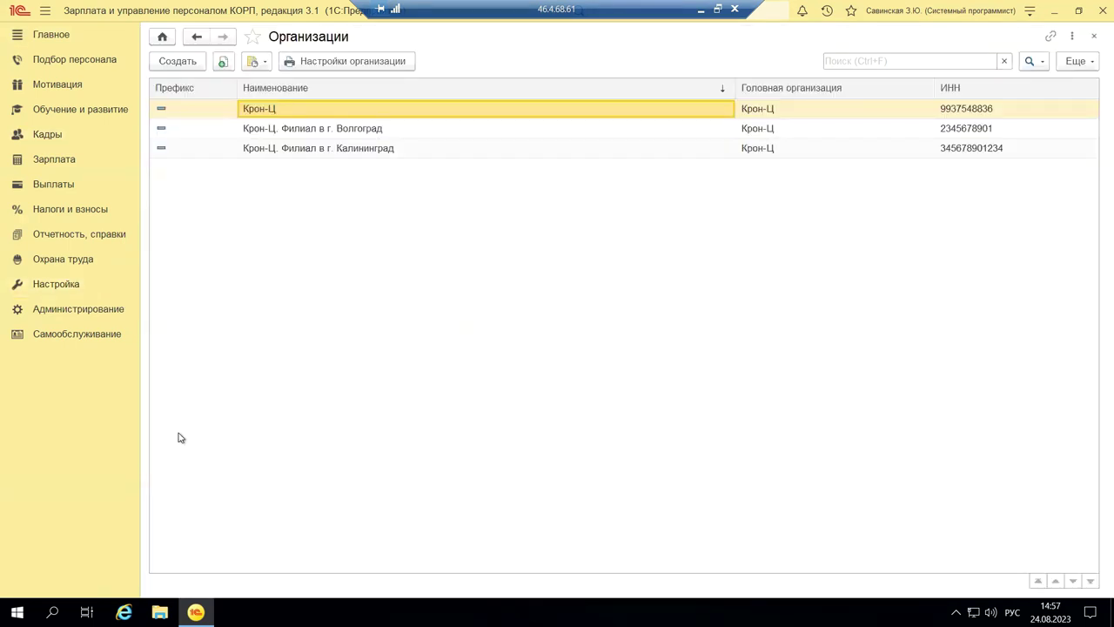
pyautogui.doubleClick(252, 109)
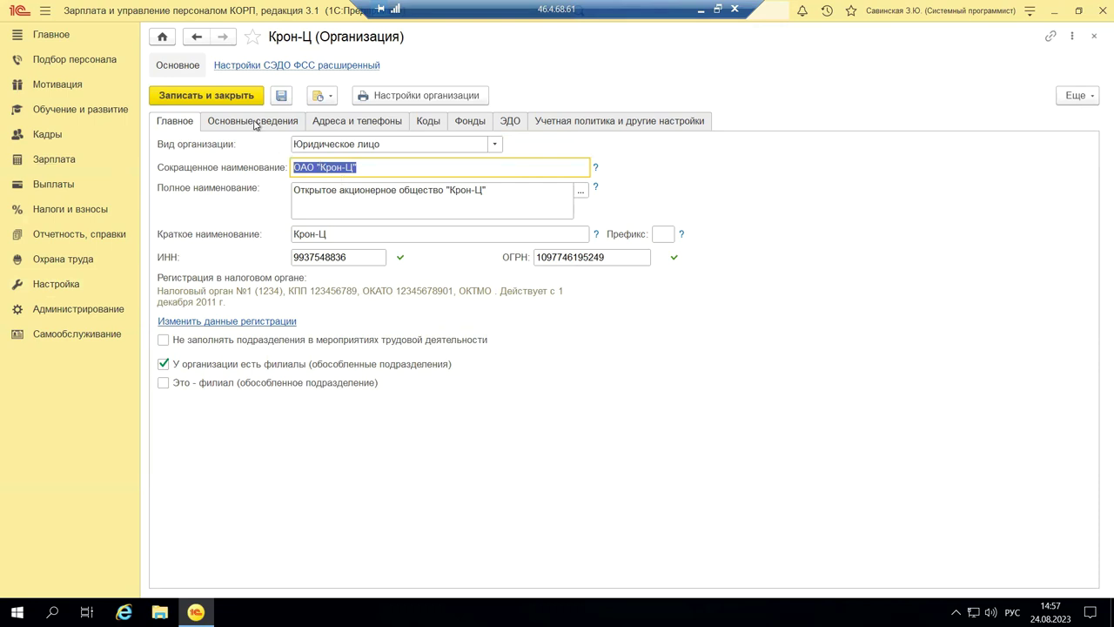
pyautogui.click(577, 124)
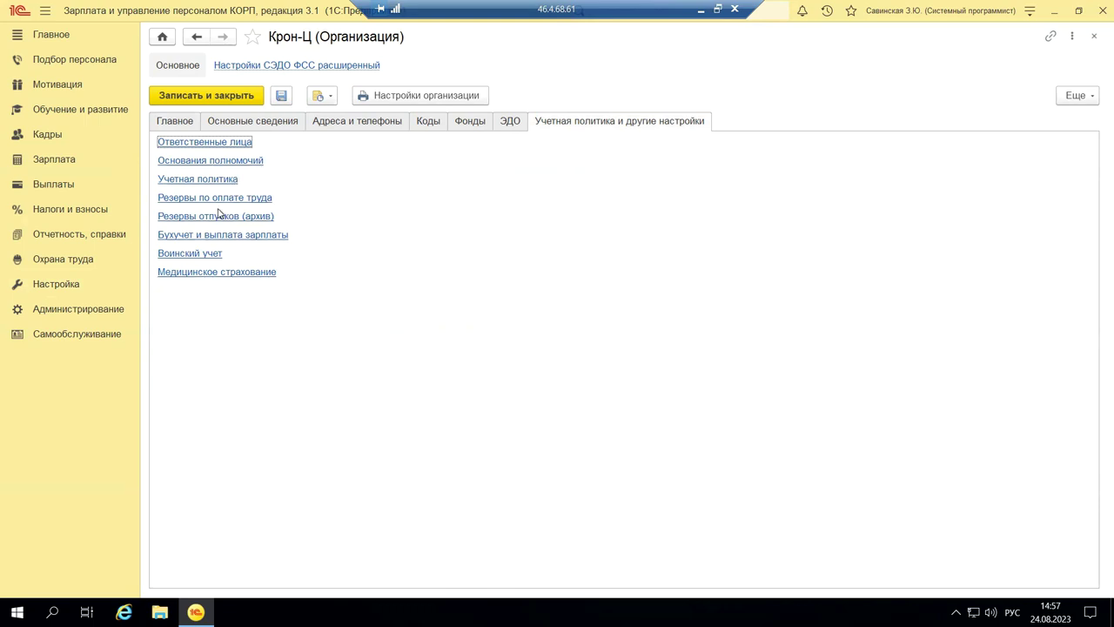
pyautogui.click(197, 254)
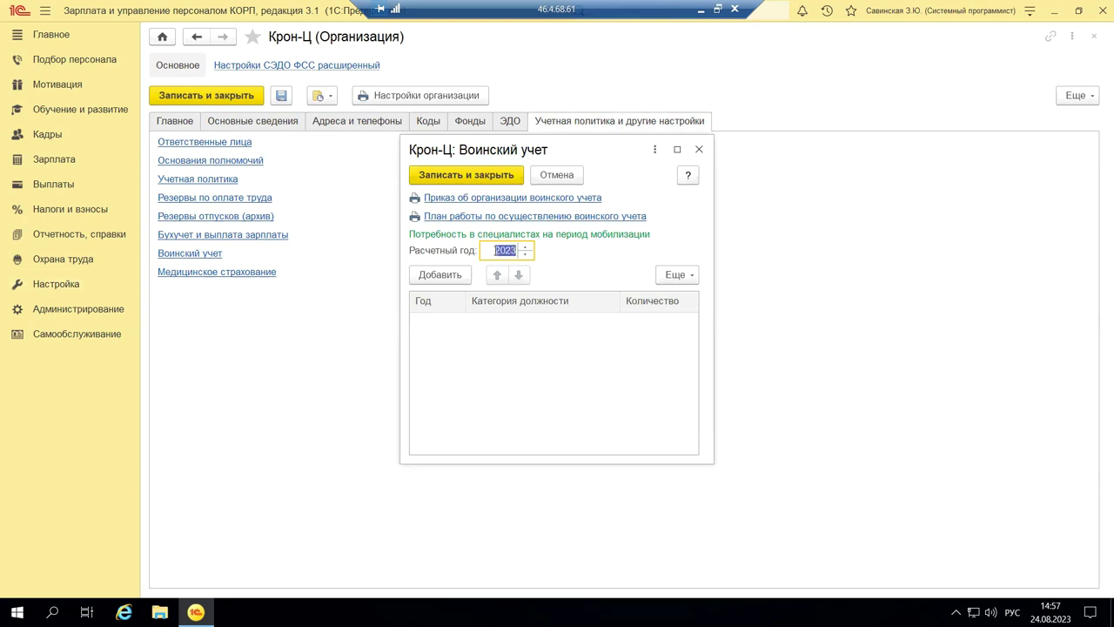
pyautogui.click(441, 275)
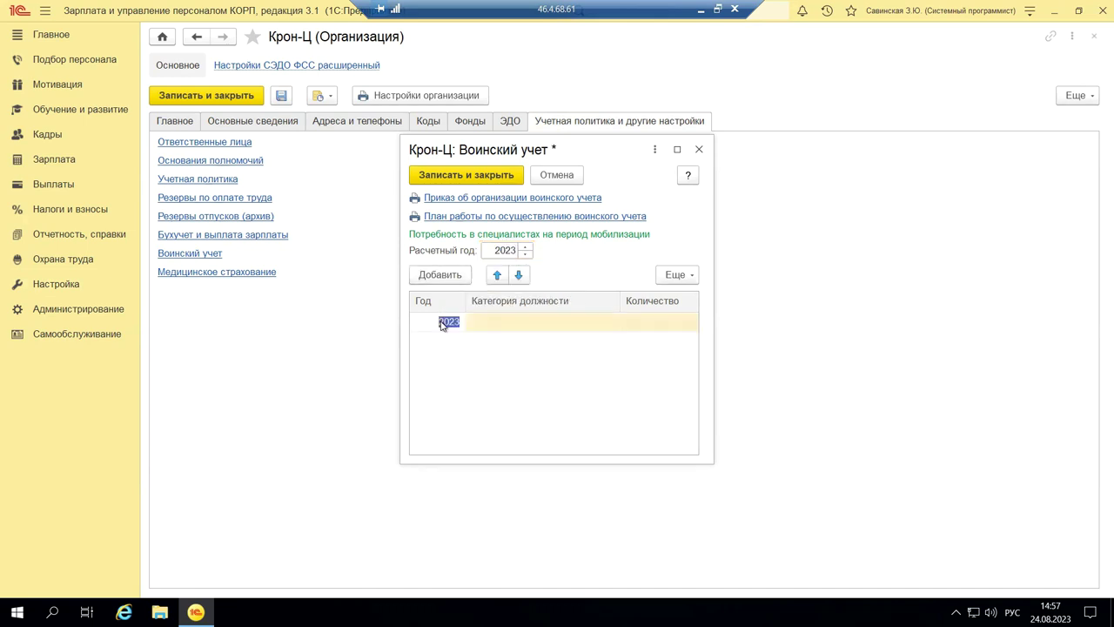
pyautogui.click(466, 324)
pyautogui.press('Escape')
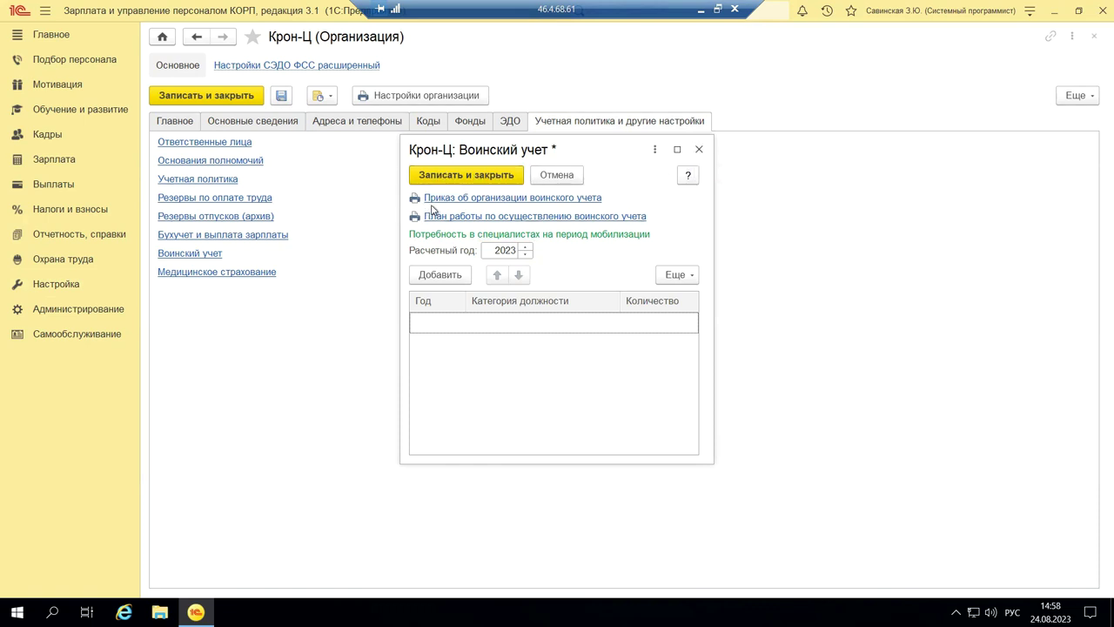
# Step: Generate the military registration work plan, review it from start to finish, highlight the "СОГЛАСОВАНО" block, and close the form
pyautogui.click(496, 219)
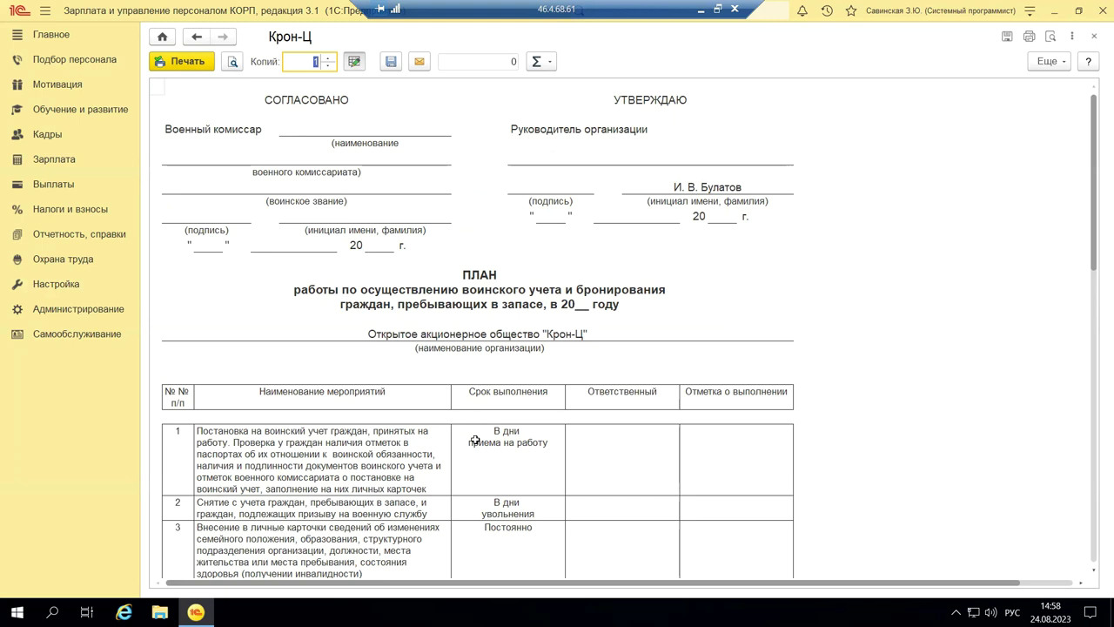
pyautogui.scroll(-15, 475, 440)
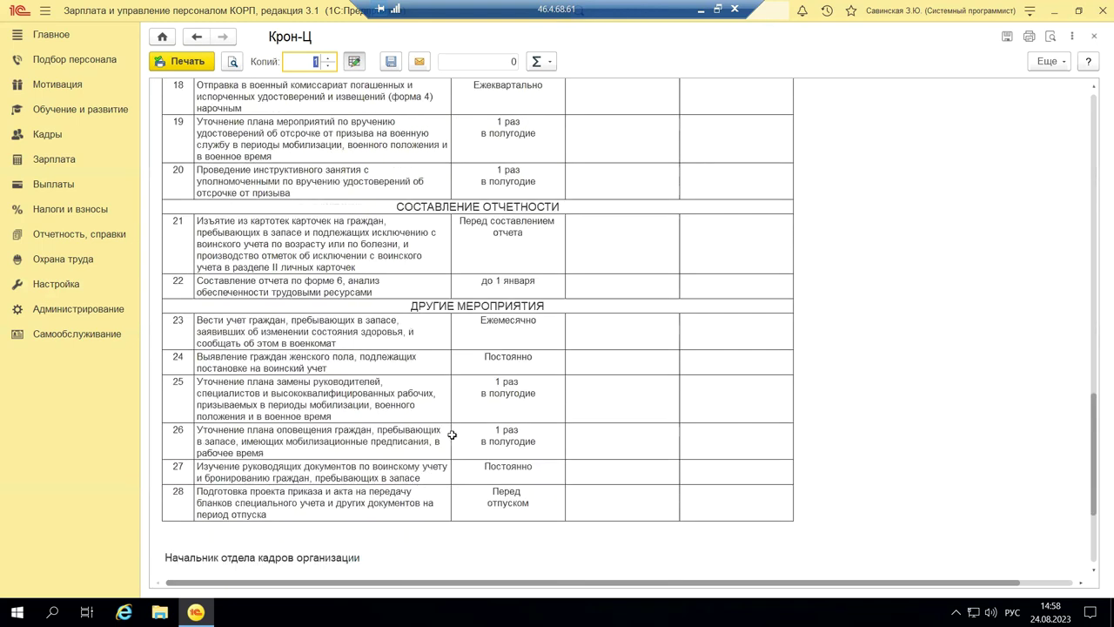
pyautogui.scroll(-3, 452, 435)
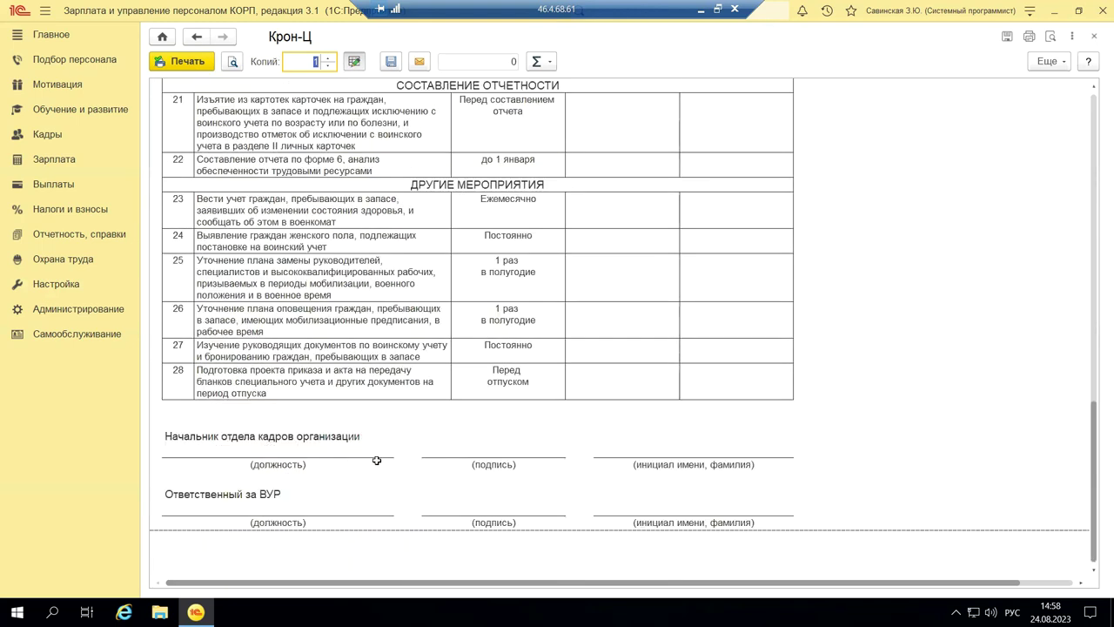
pyautogui.scroll(-3, 375, 451)
pyautogui.scroll(20, 371, 423)
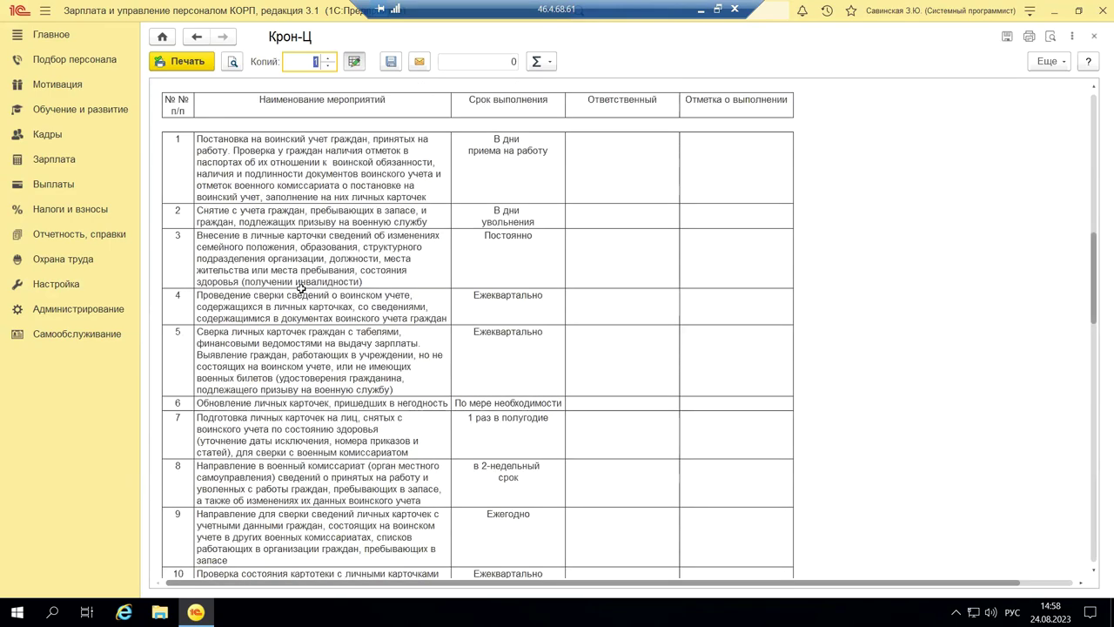
pyautogui.scroll(5, 300, 289)
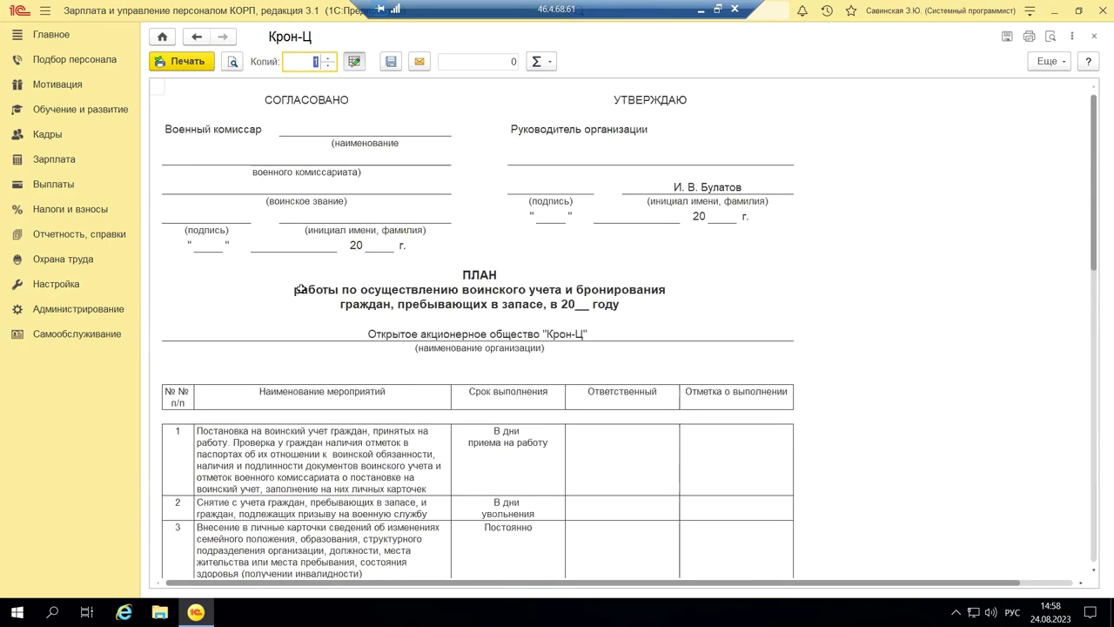
pyautogui.moveTo(160, 100); pyautogui.dragTo(296, 245)
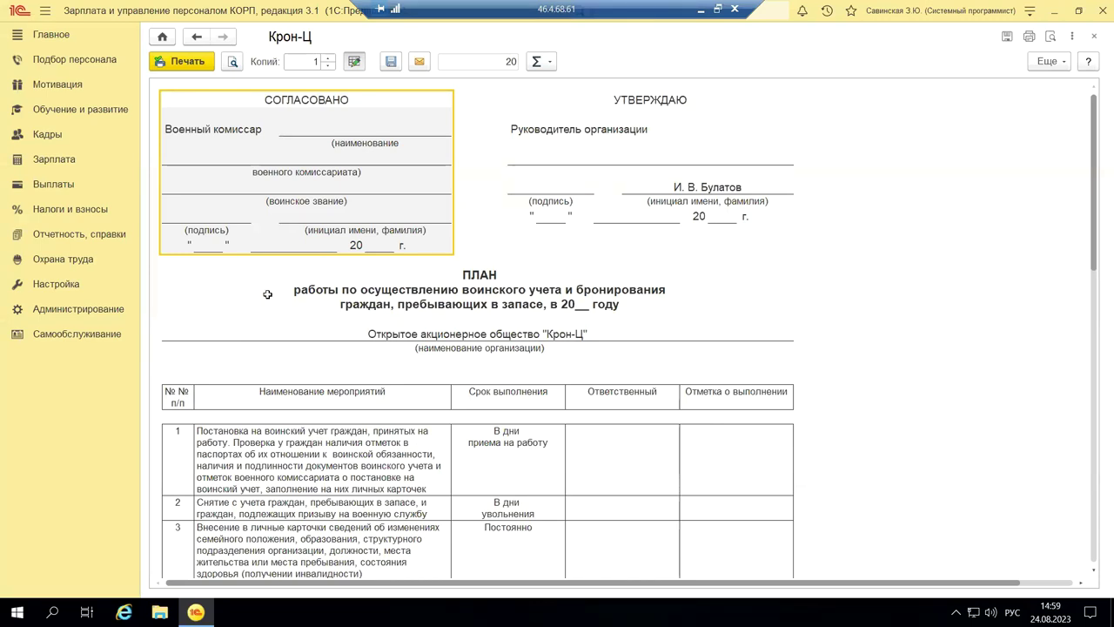
pyautogui.click(1094, 39)
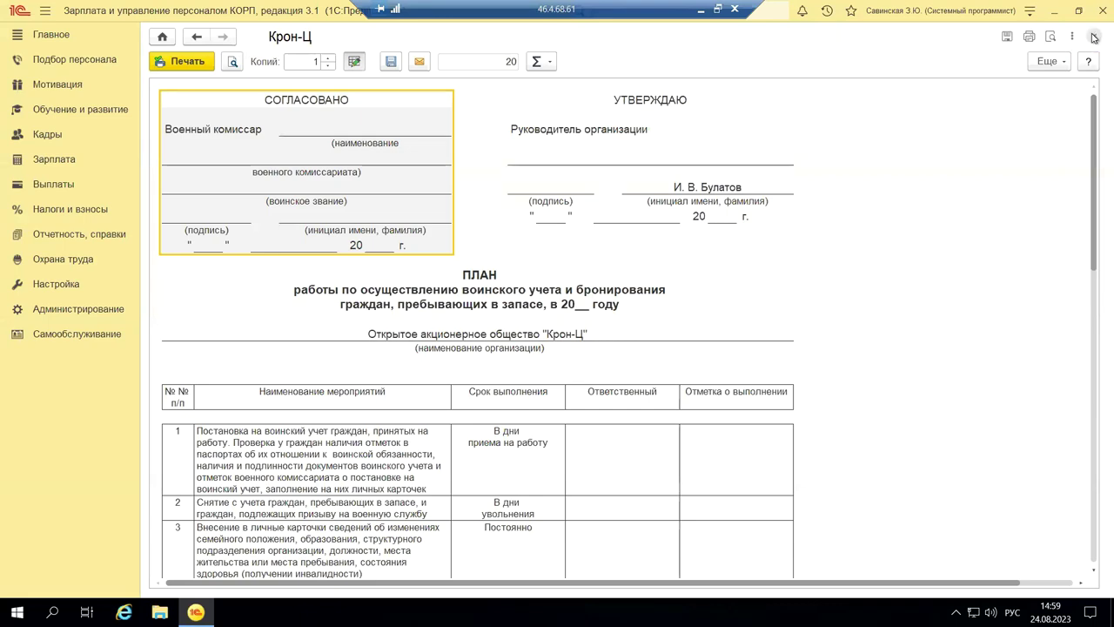
# Step: Generate the order on organizing military registration and highlight the line for the HR department head's full name
pyautogui.click(534, 197)
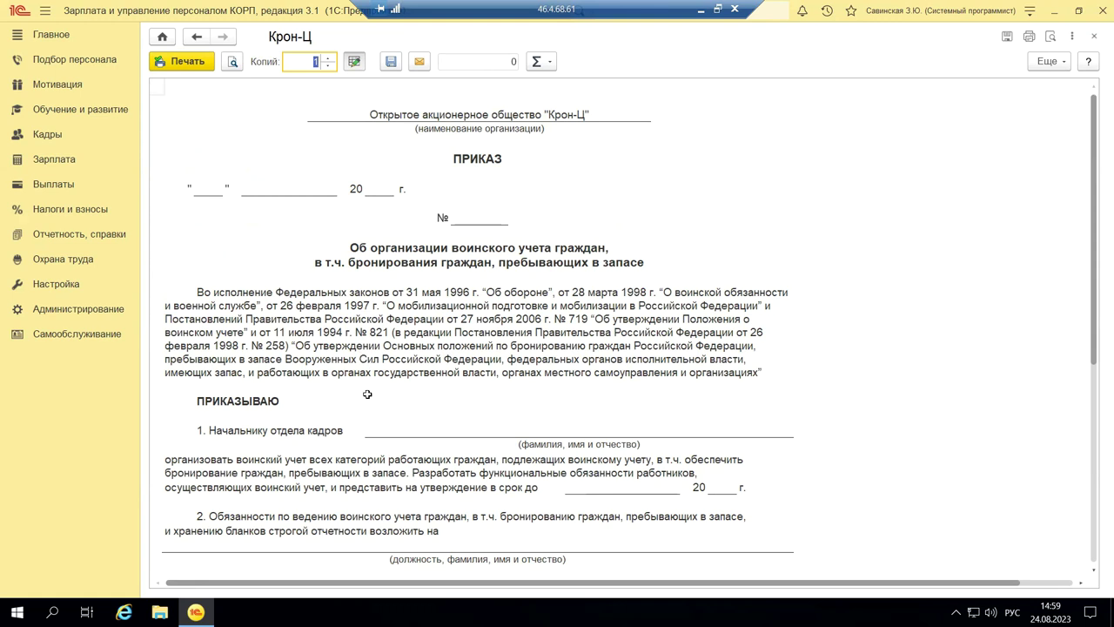
pyautogui.click(360, 430)
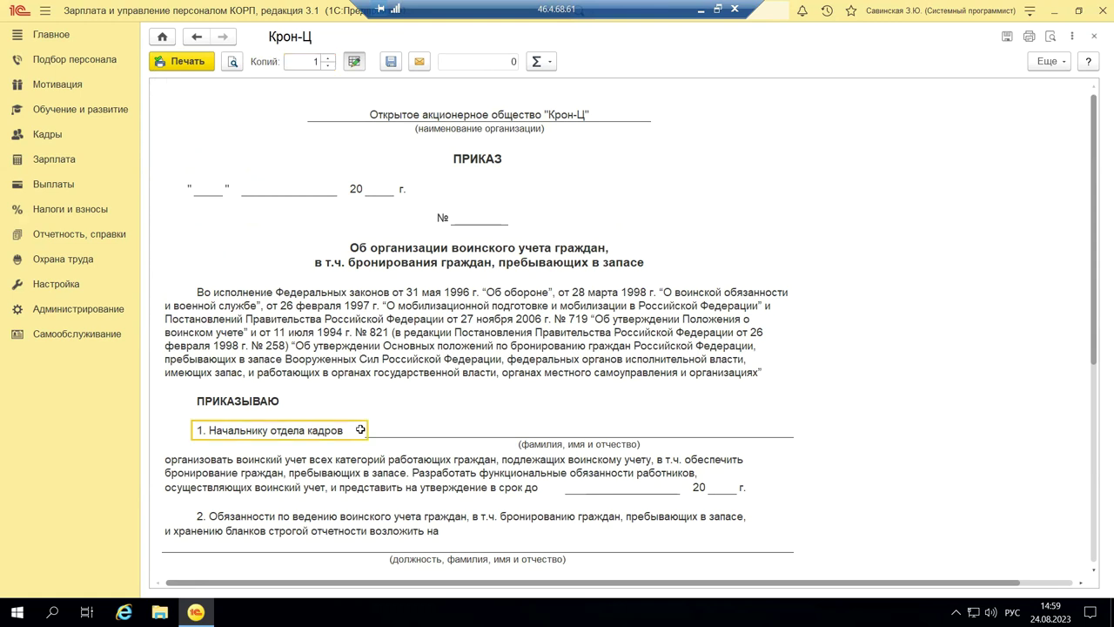
pyautogui.click(416, 429)
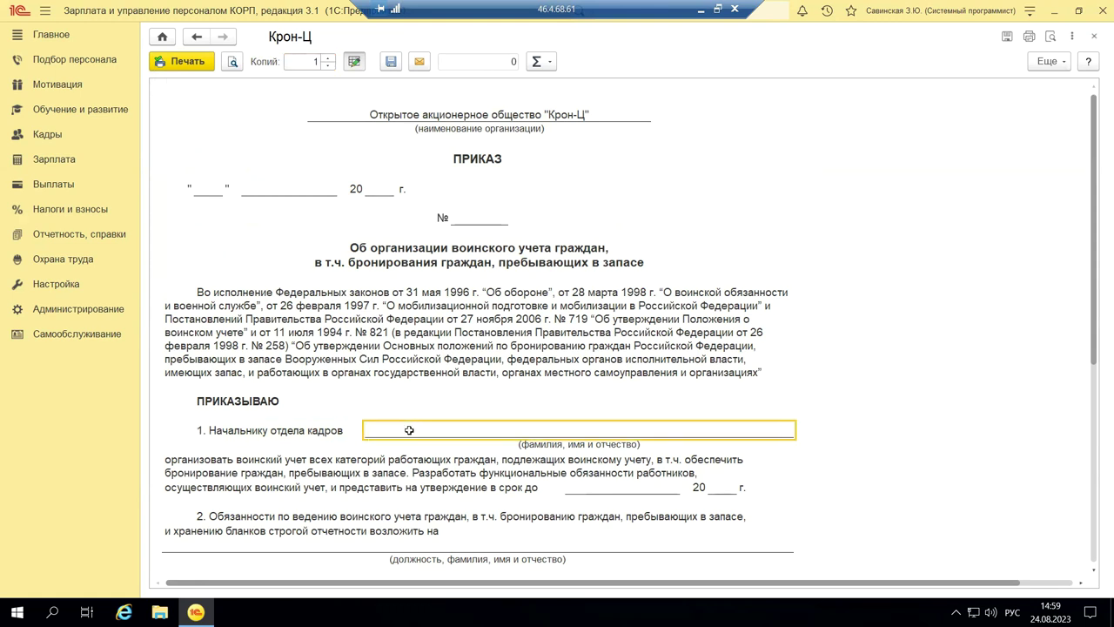